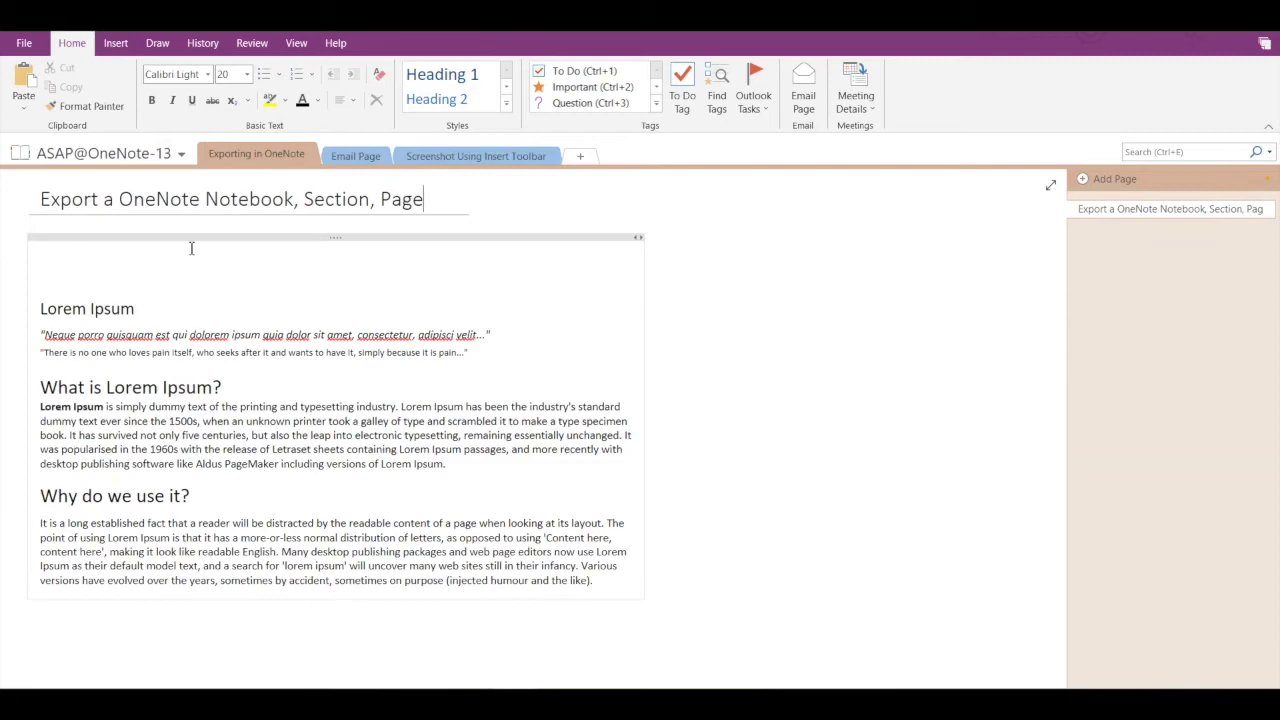
Set up an export of the current notebook in the OneNote Package (*.onepkg) format.
click(24, 43)
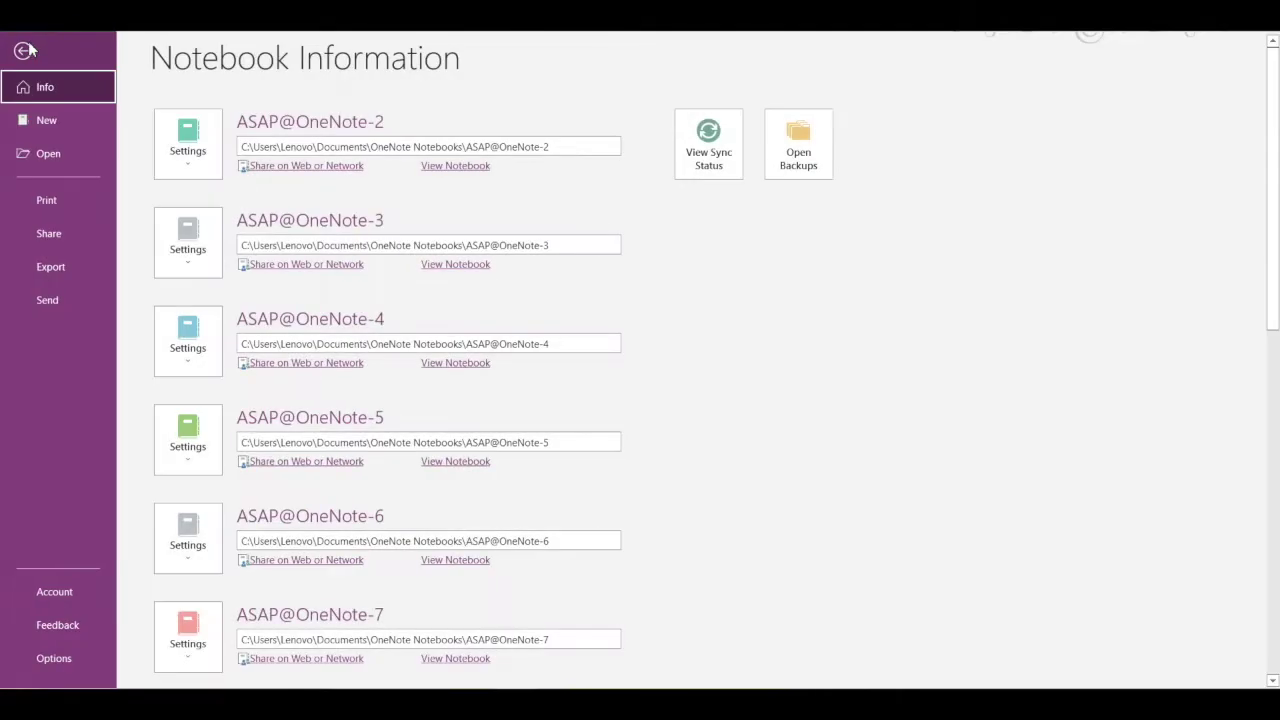
click(78, 272)
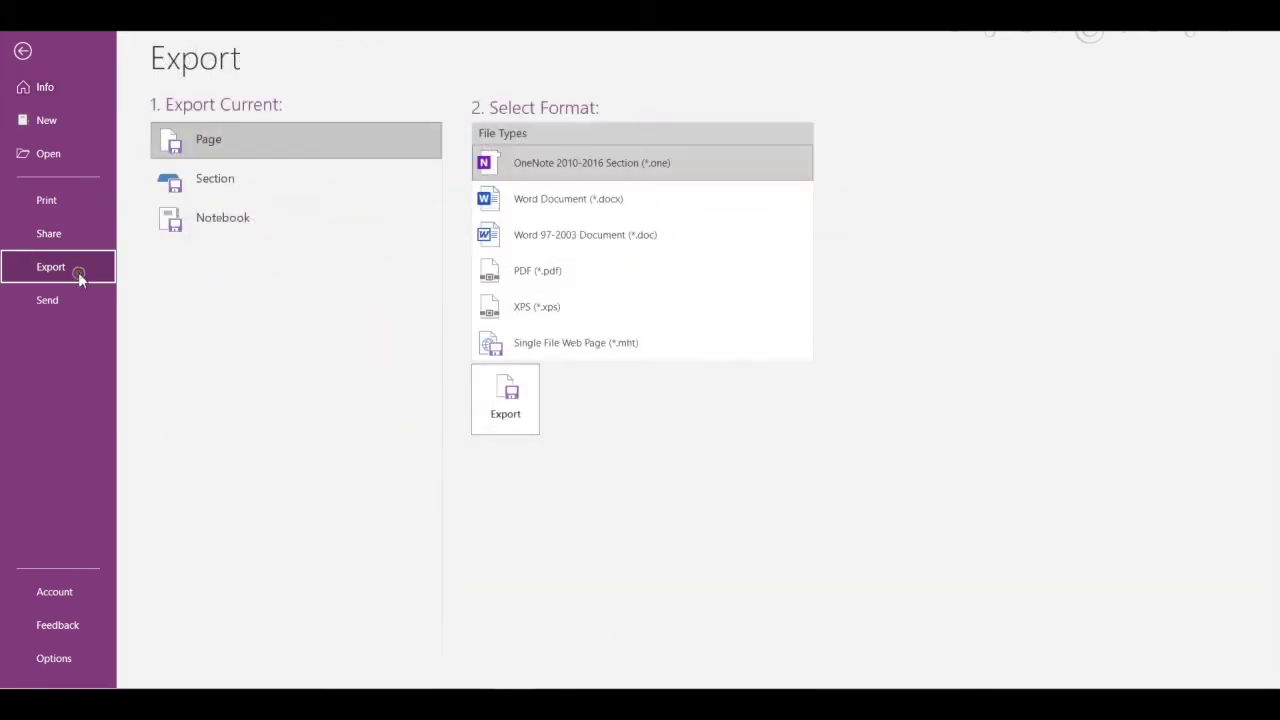
click(241, 152)
click(240, 185)
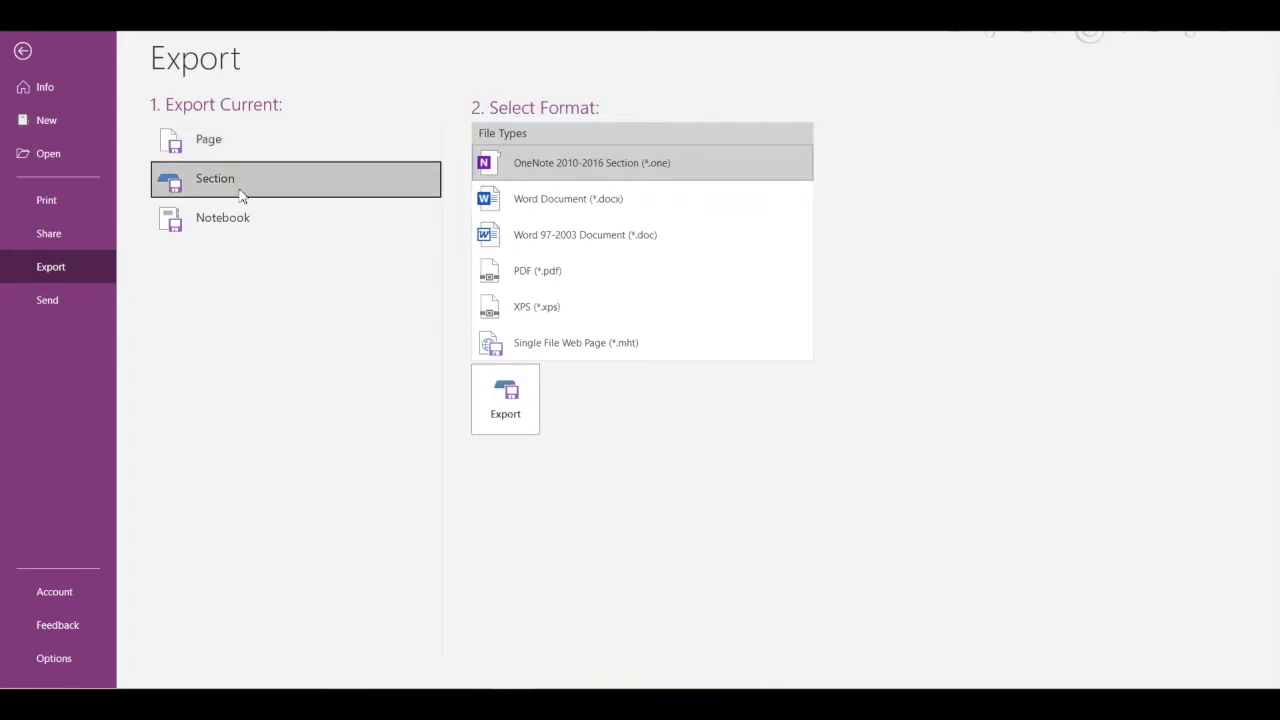
click(241, 219)
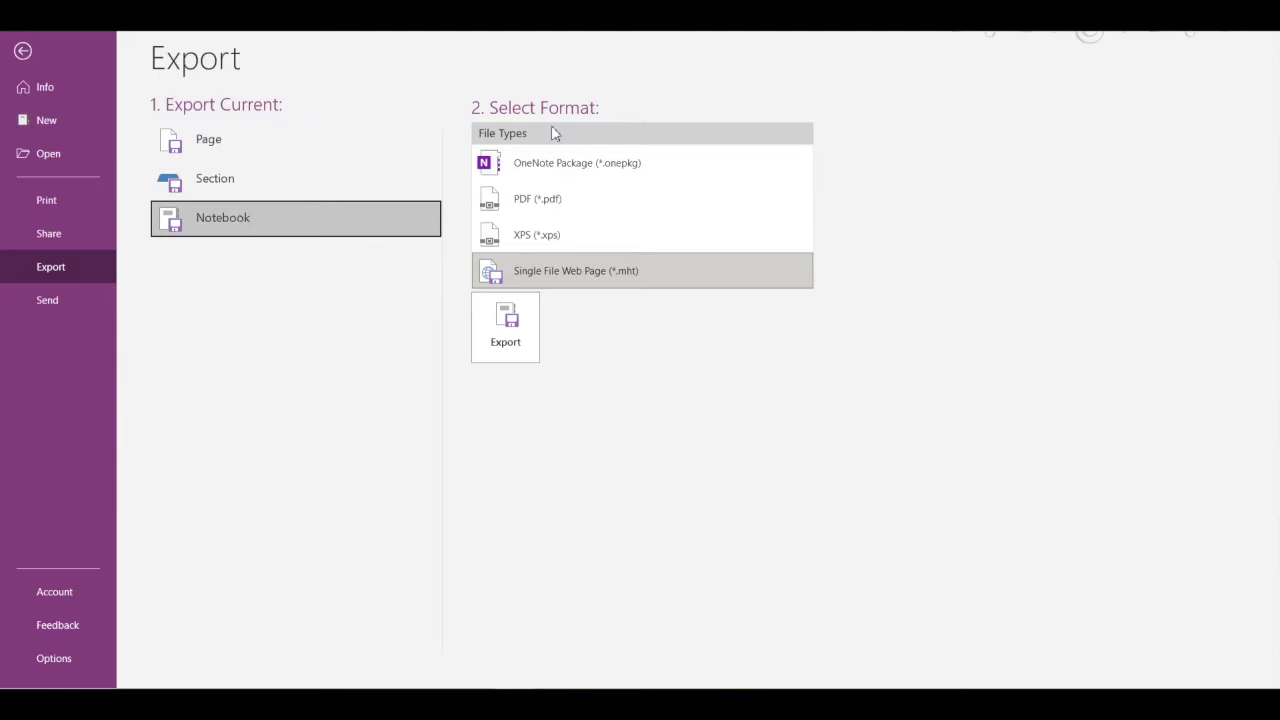
click(660, 170)
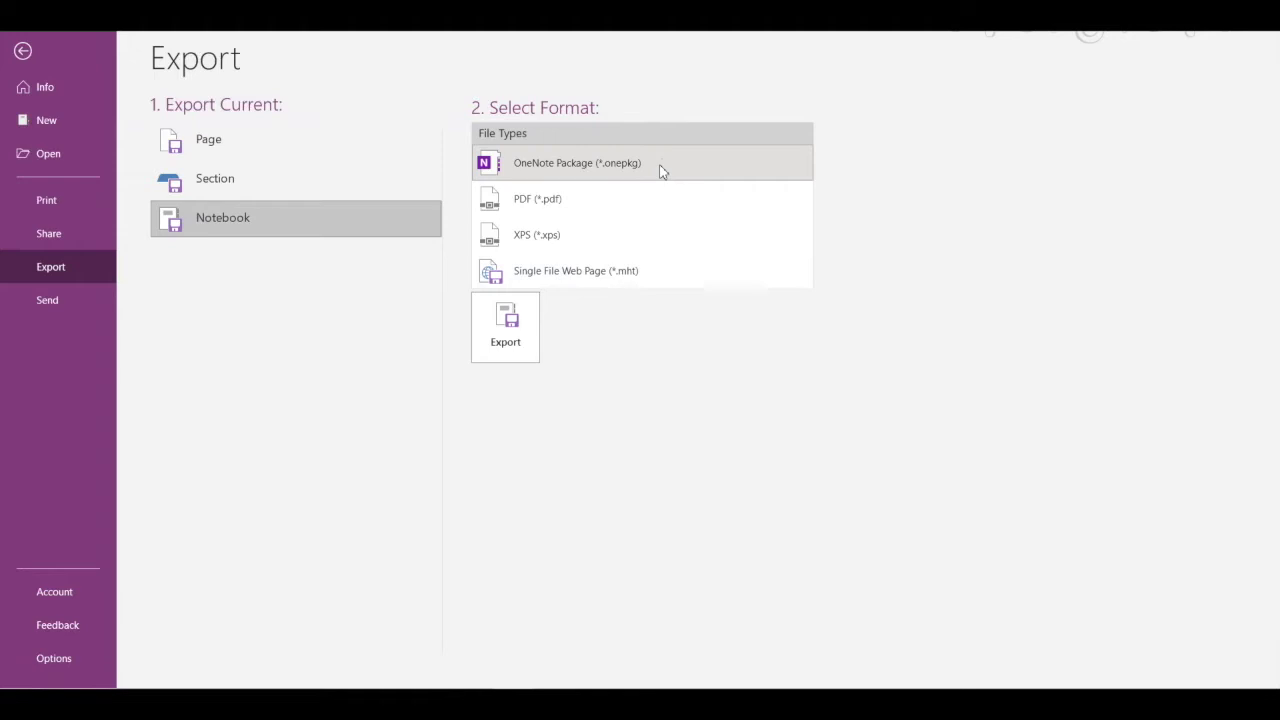
Export the notebook to the Videos > ASAP folder under the file name ASAP@OneNote-13.
click(519, 358)
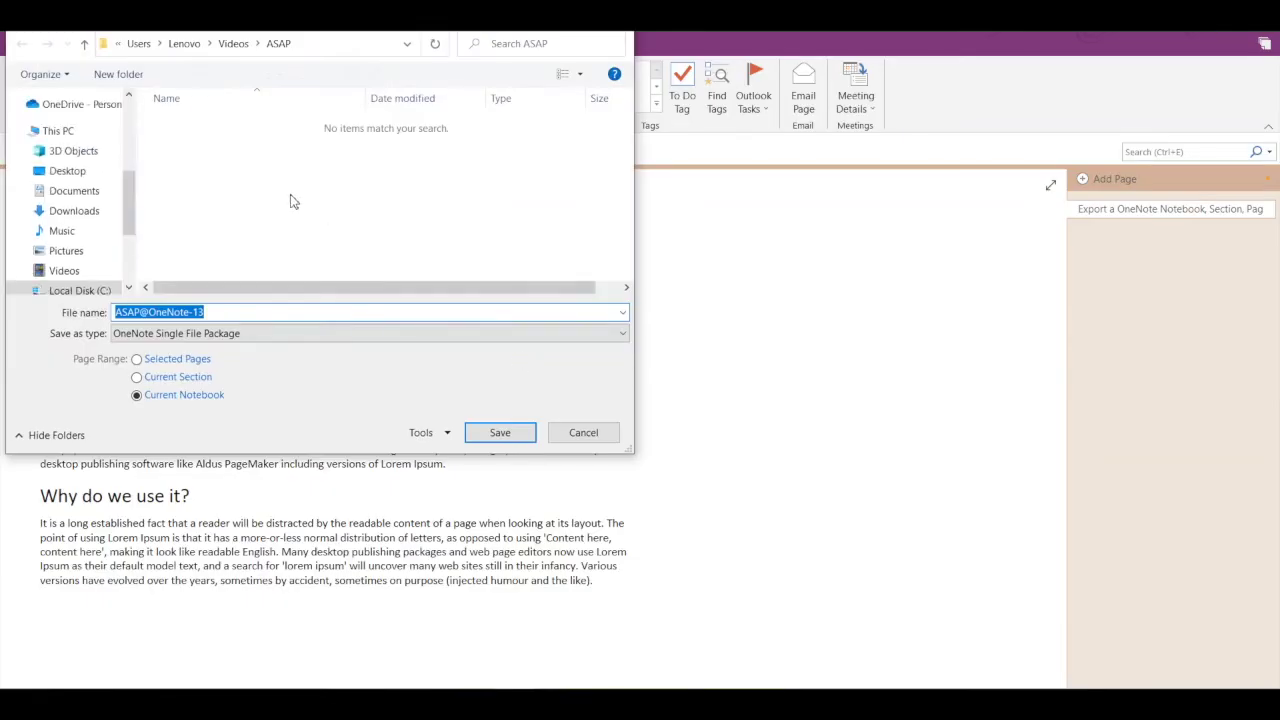
drag(309, 18, 430, 126)
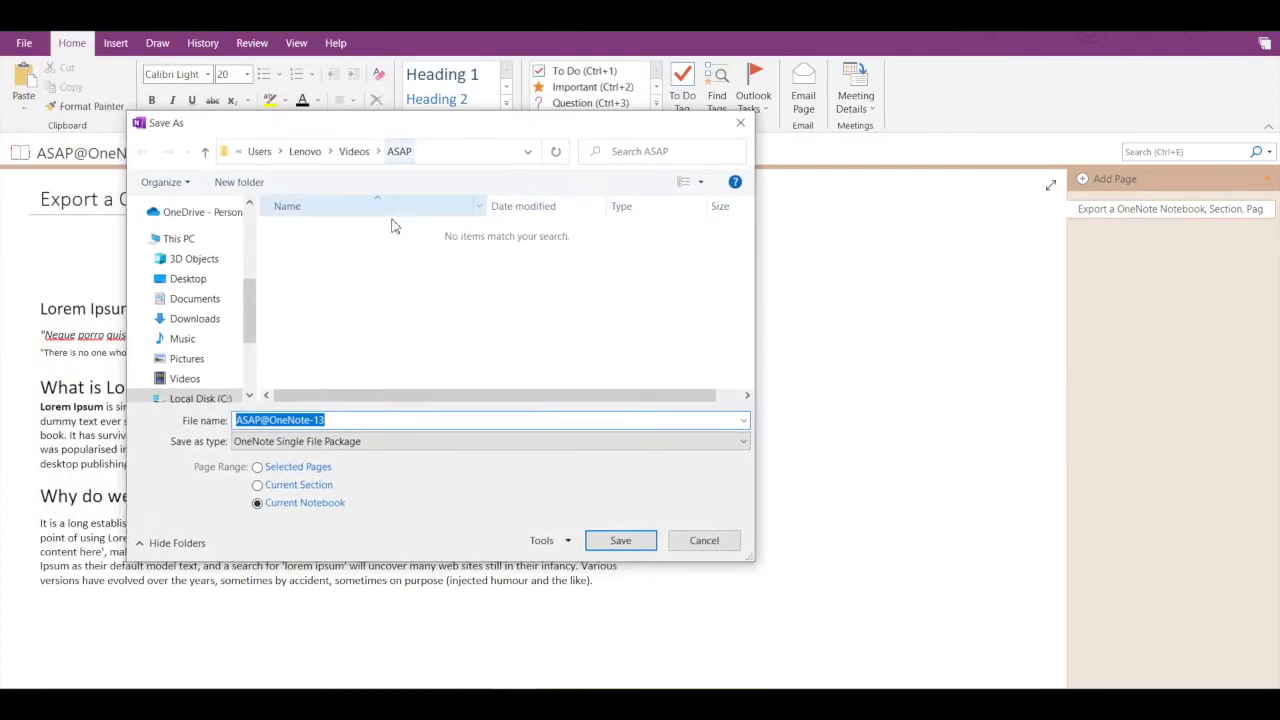
click(338, 421)
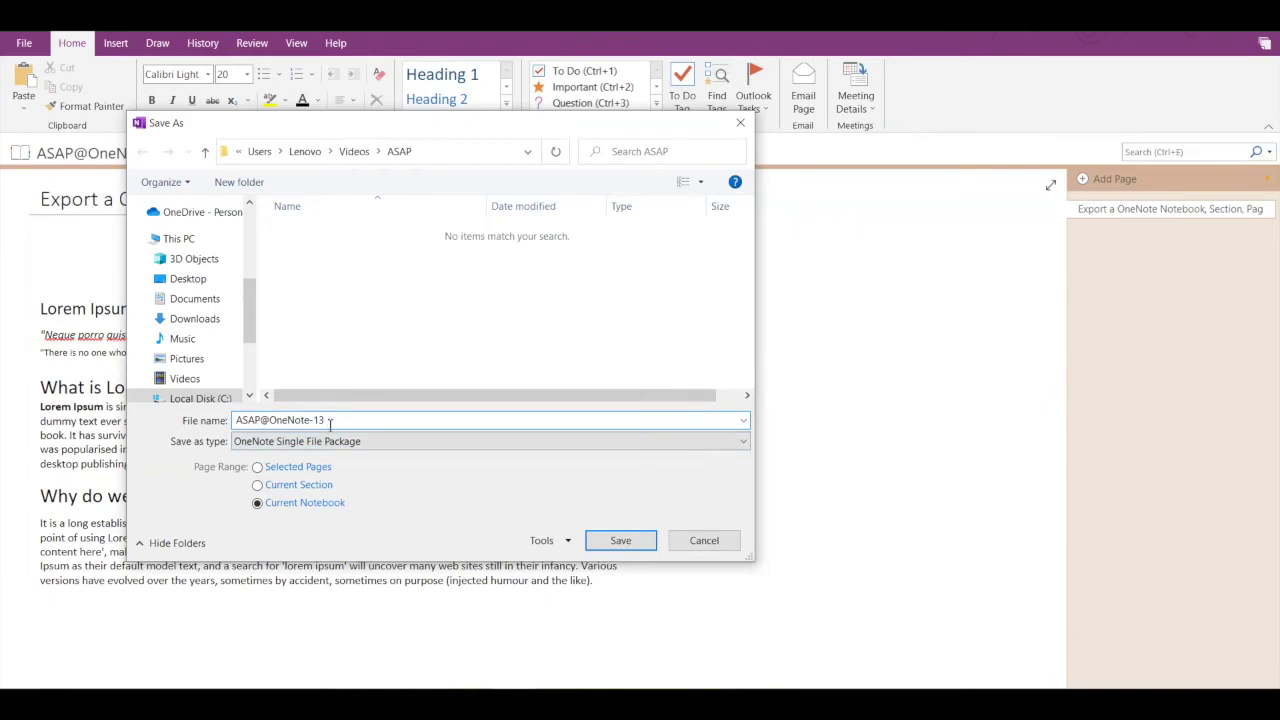
click(619, 541)
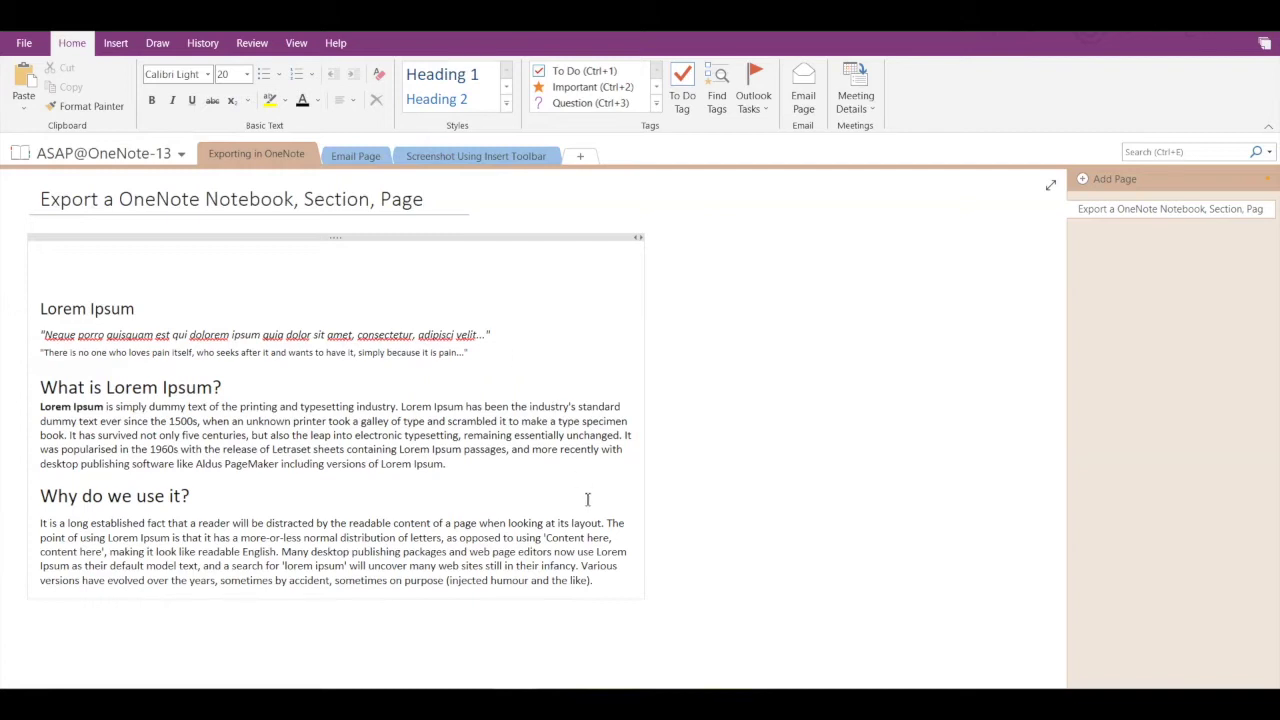
Check the ASAP folder in File Explorer for the exported ASAP@OneNote-13 package, and return to the OneNote page.
click(556, 702)
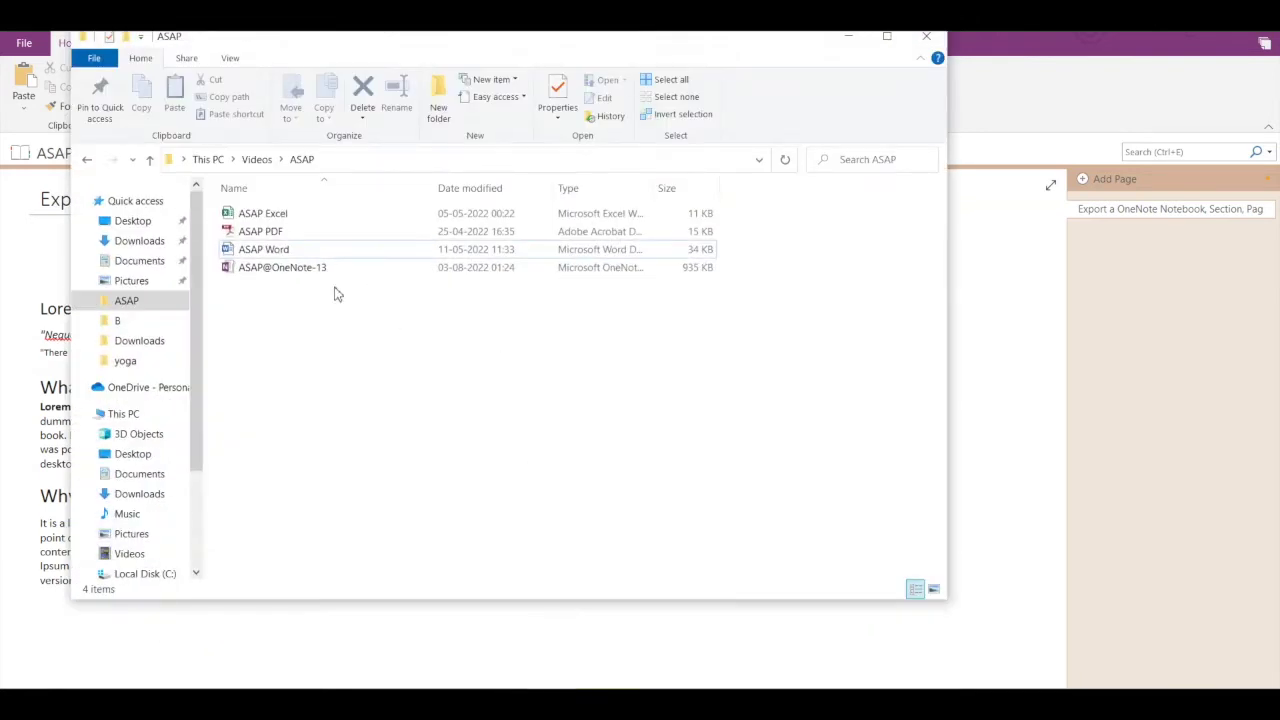
click(306, 278)
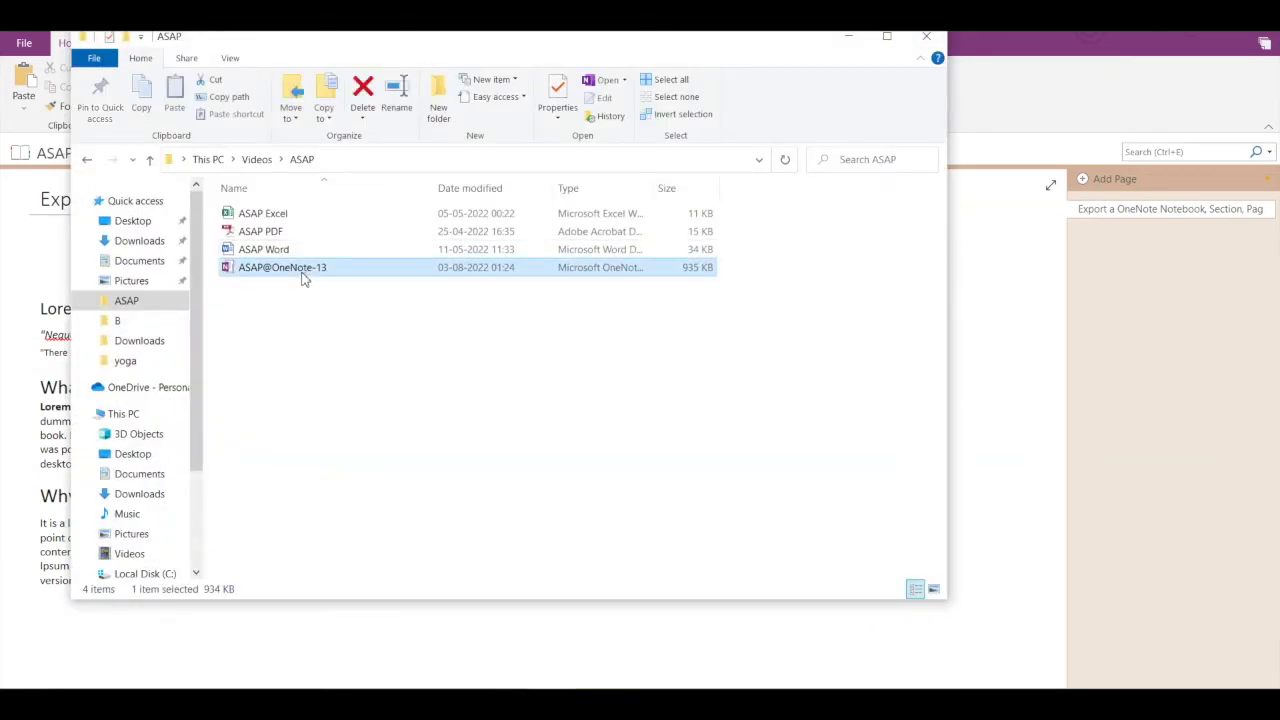
click(377, 632)
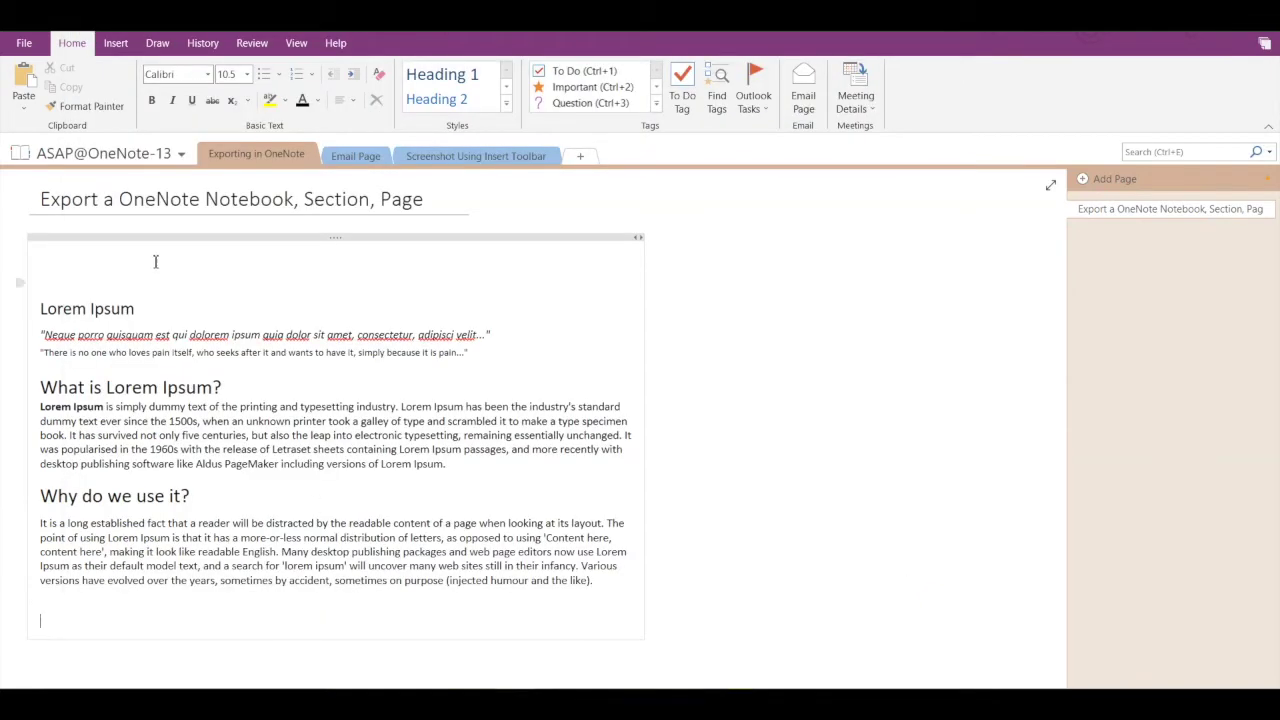
Export the current section in OneNote 2010-2016 Section format as Exporting in OneNote-Section, and return to the ASAP@OneNote-13 notebook.
click(30, 45)
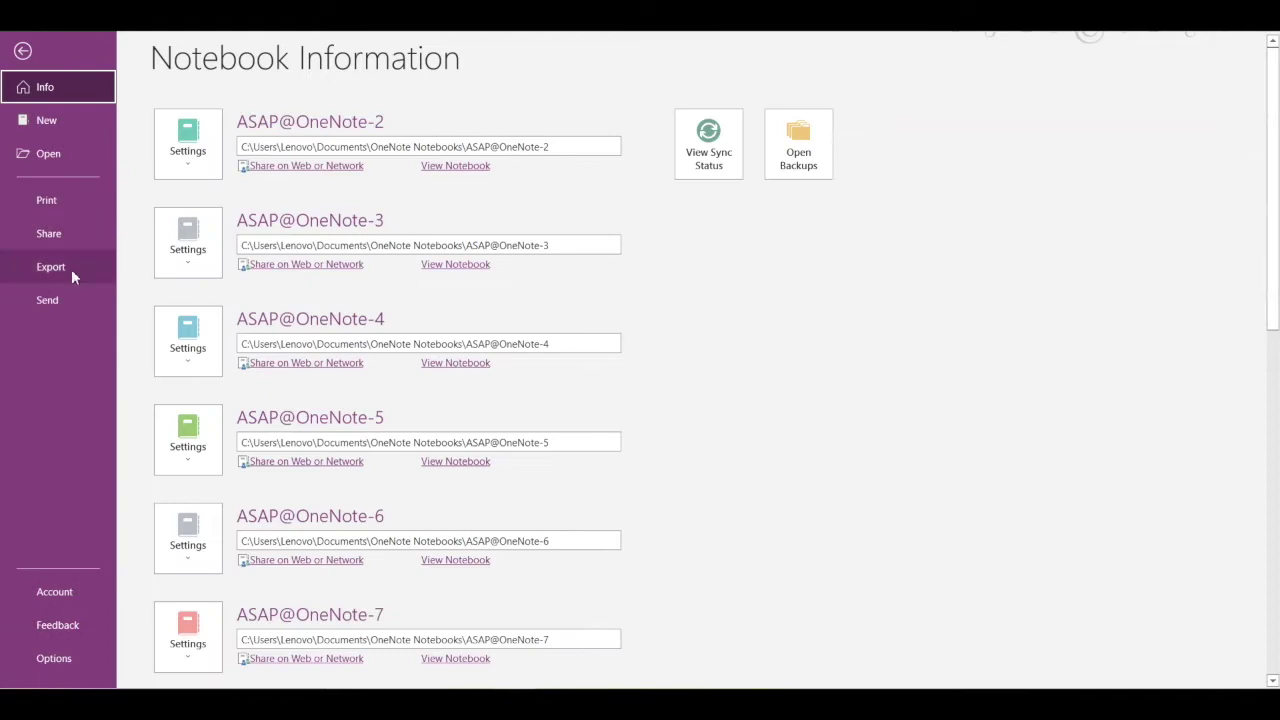
click(71, 274)
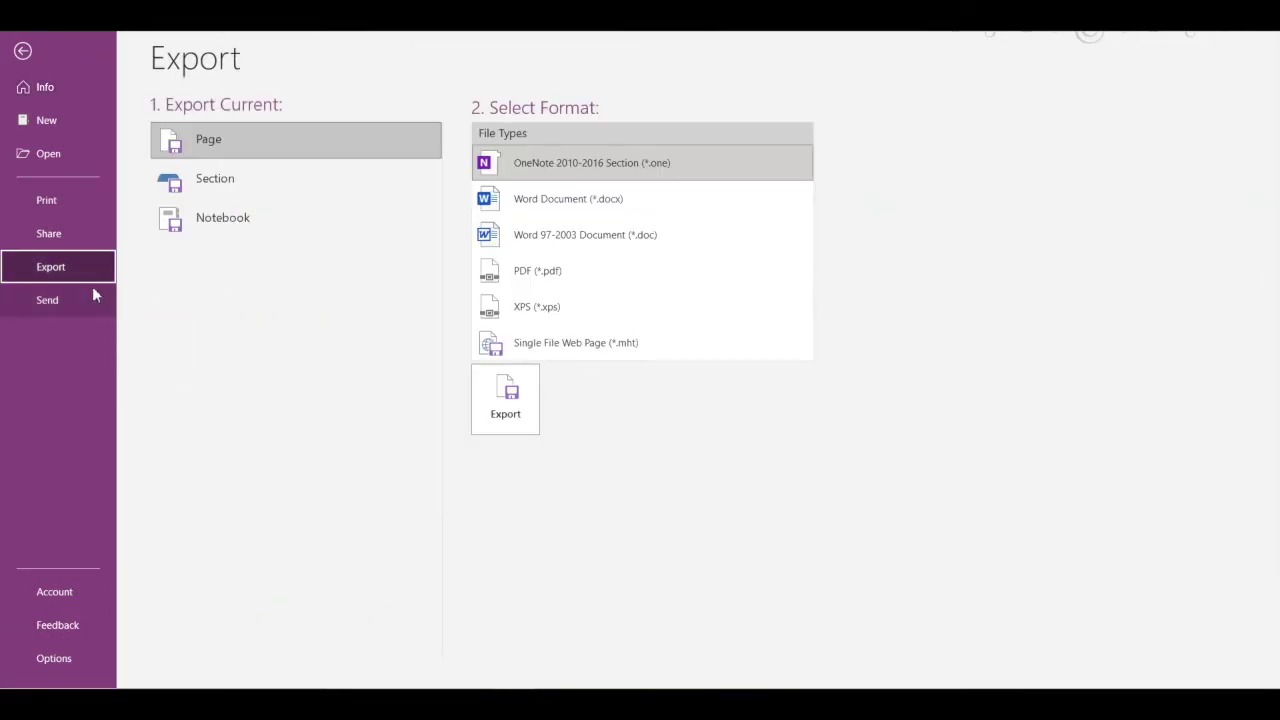
click(230, 193)
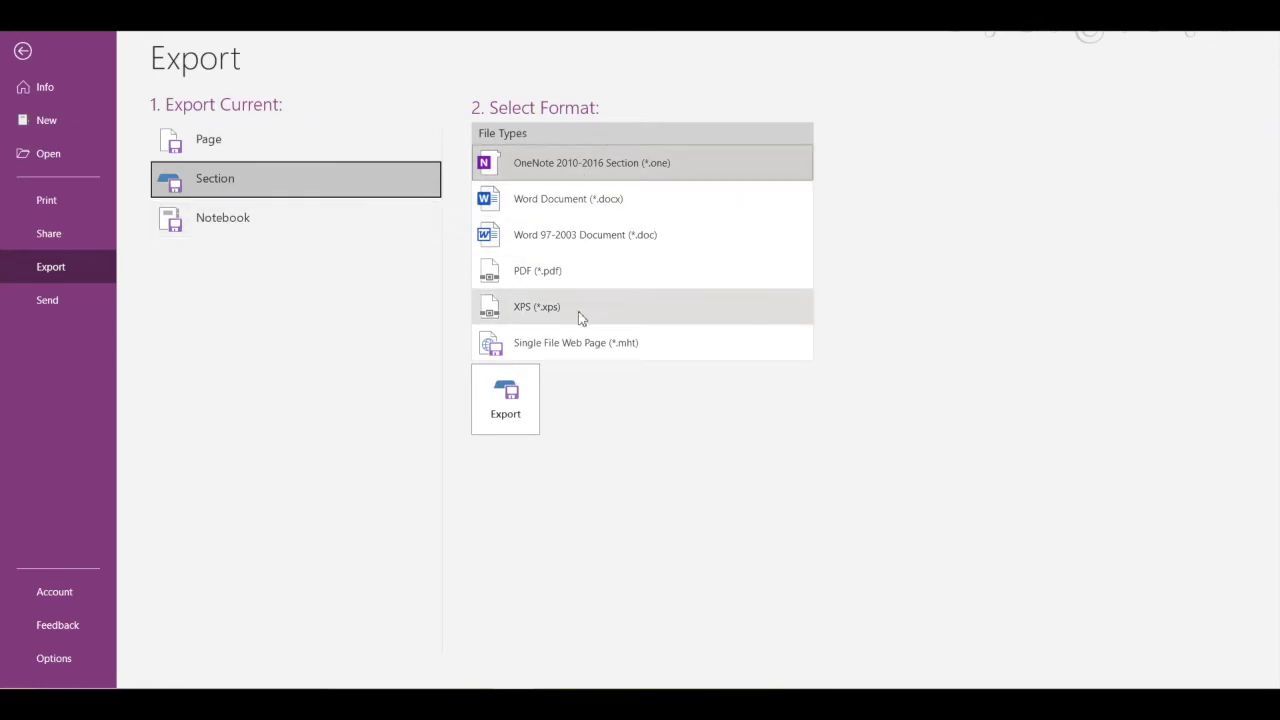
click(575, 173)
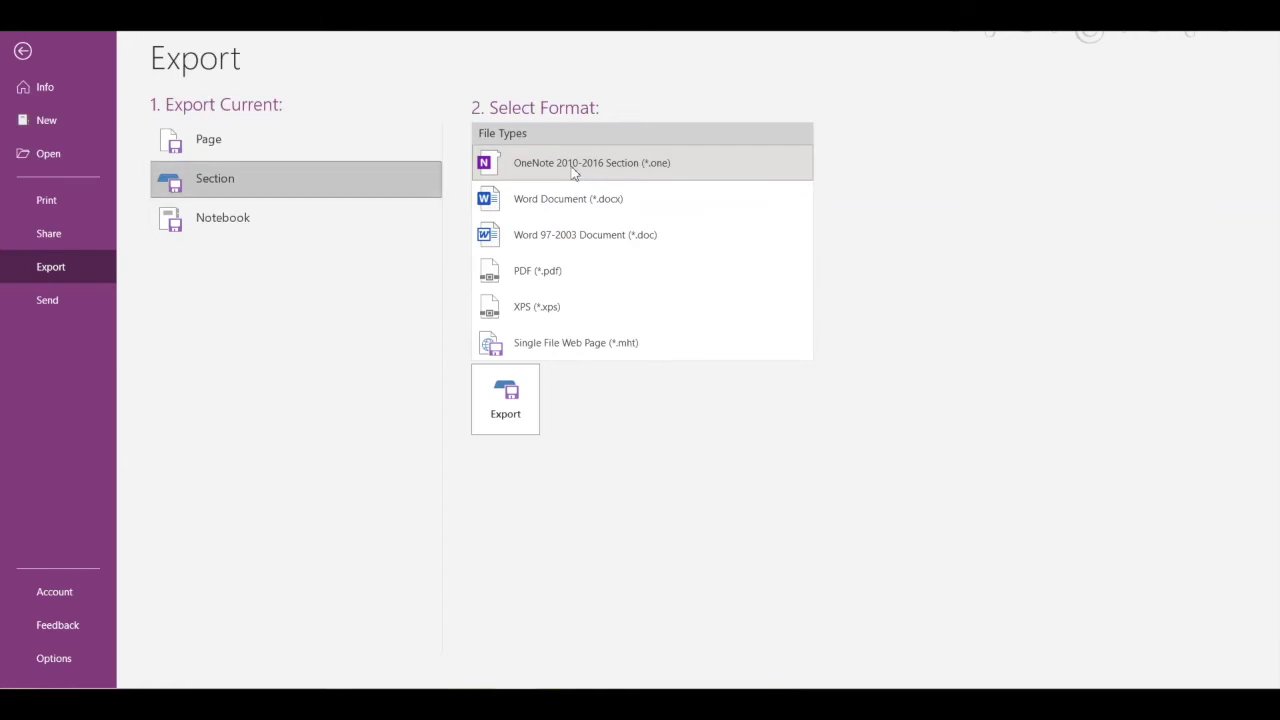
click(520, 412)
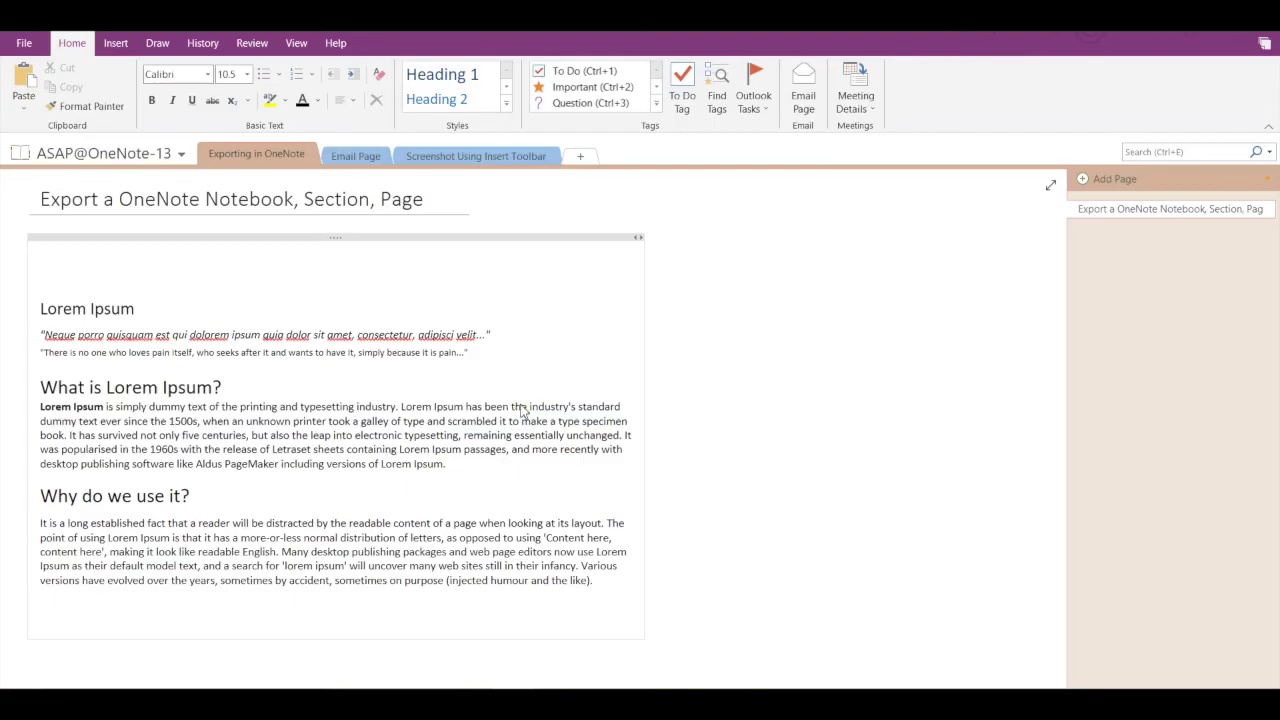
click(365, 421)
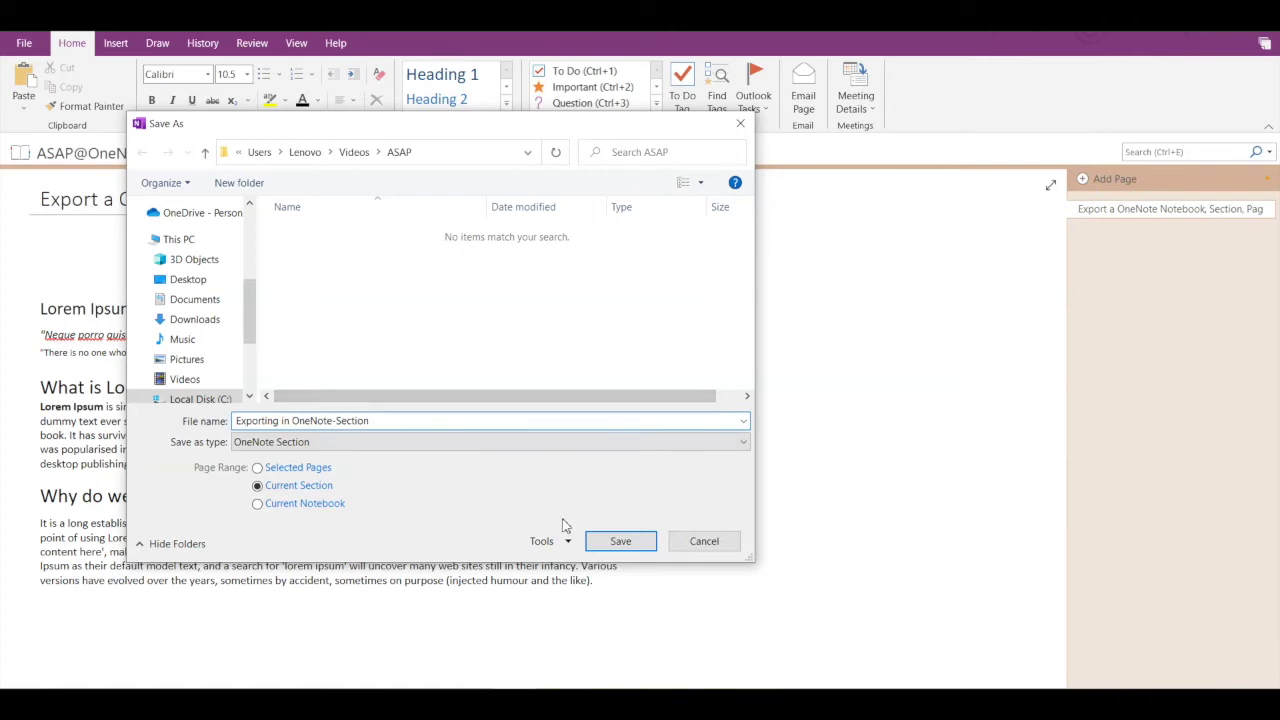
click(619, 542)
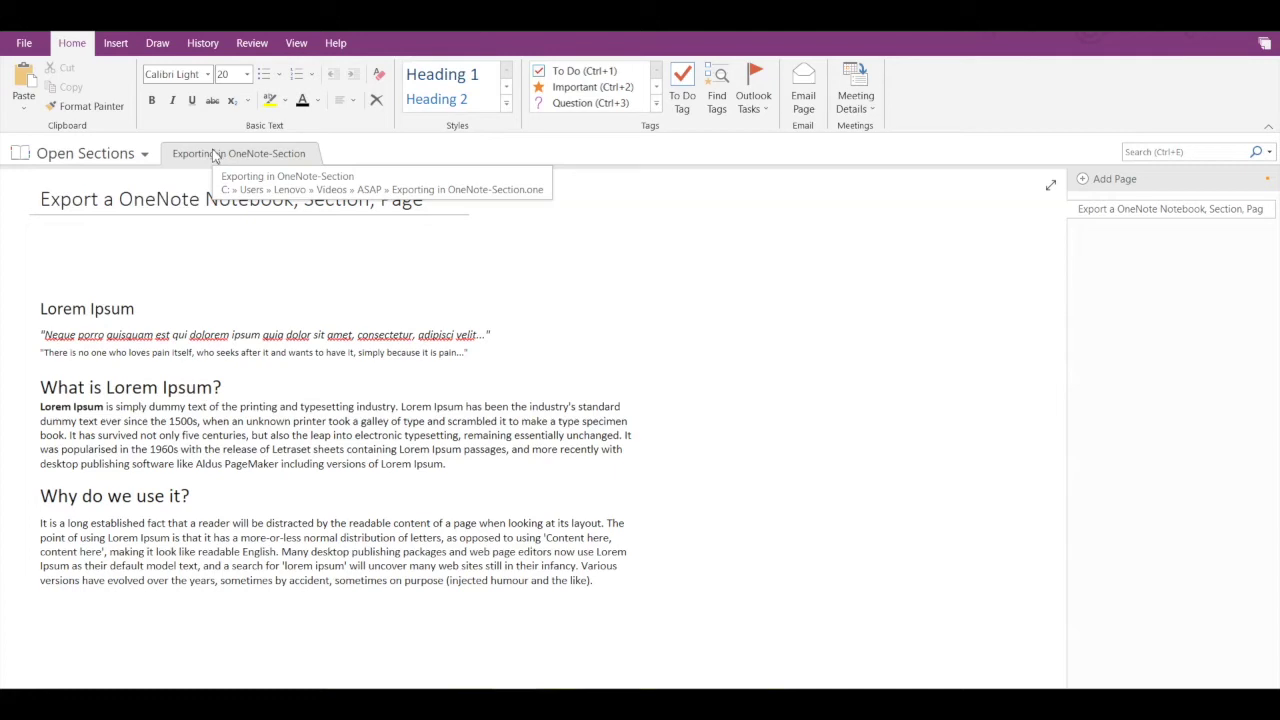
click(128, 160)
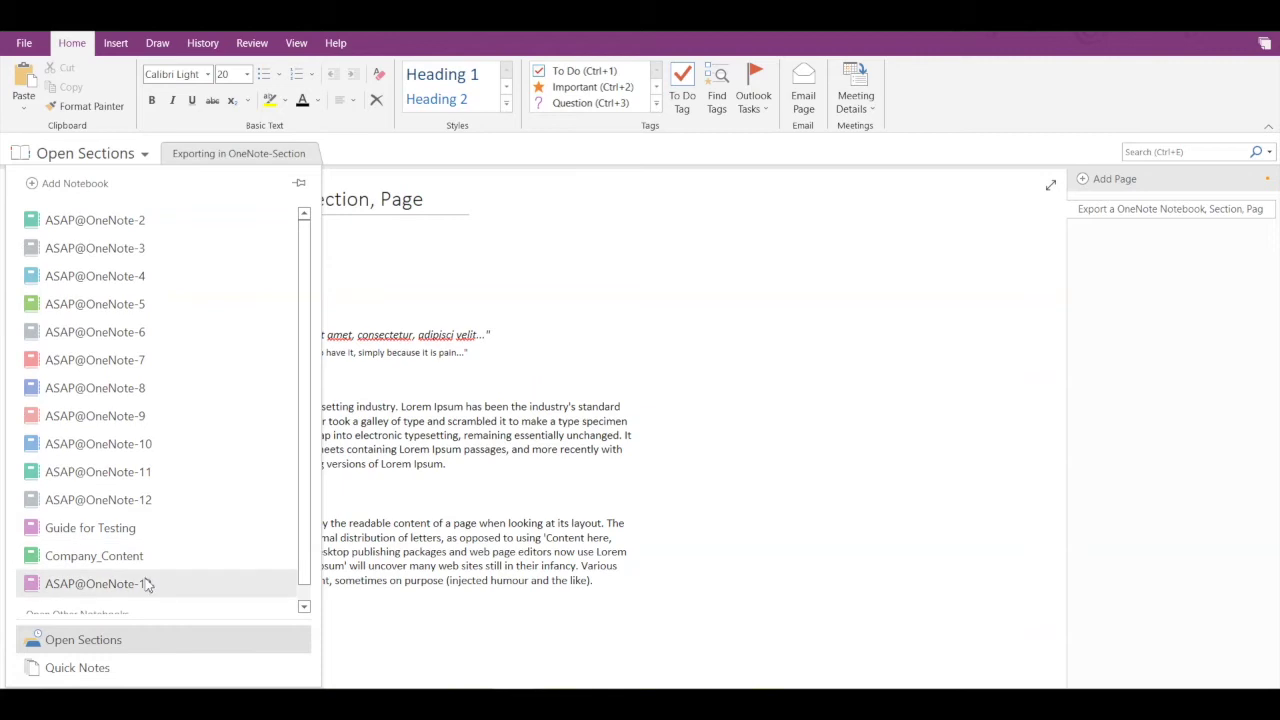
click(100, 584)
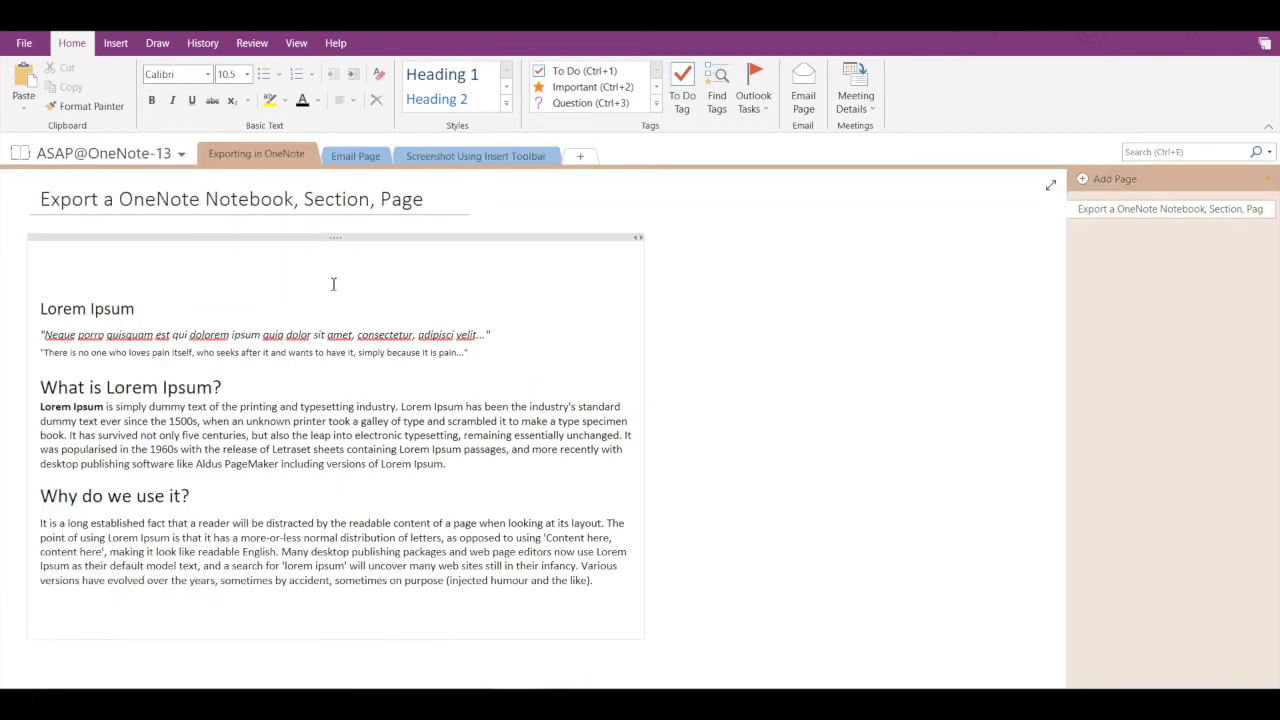
click(24, 43)
click(86, 270)
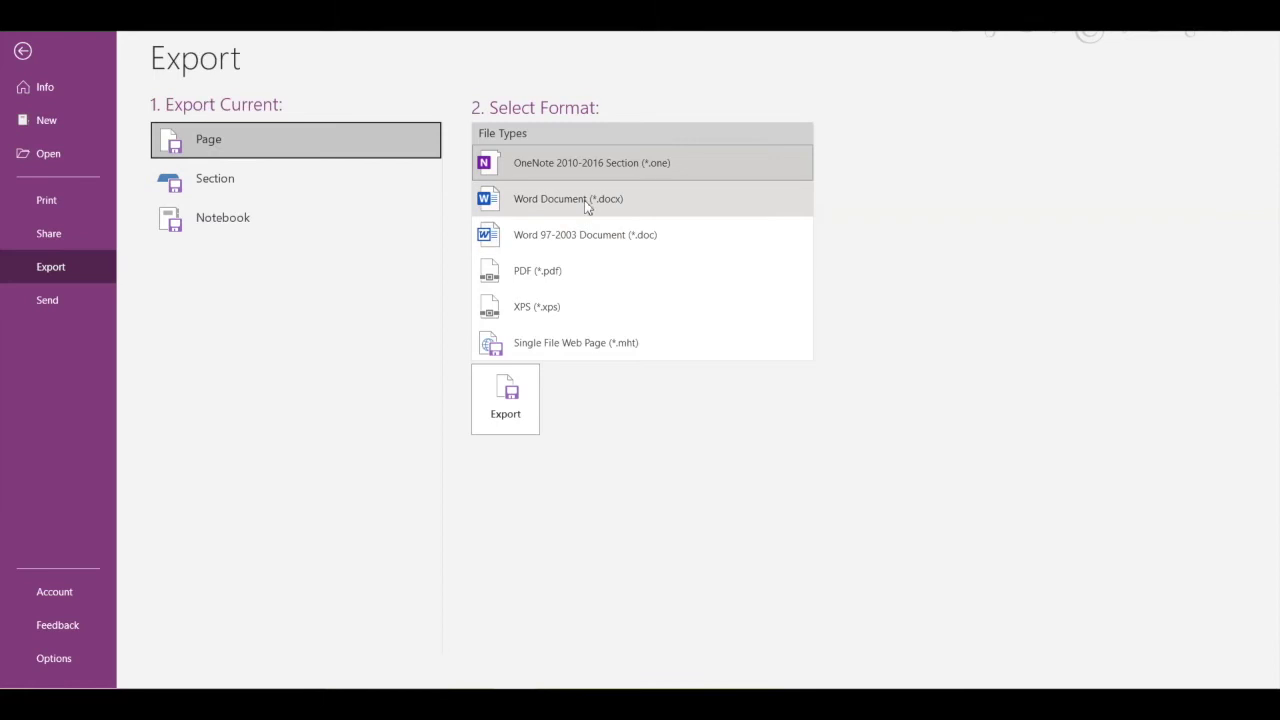
click(578, 236)
click(566, 176)
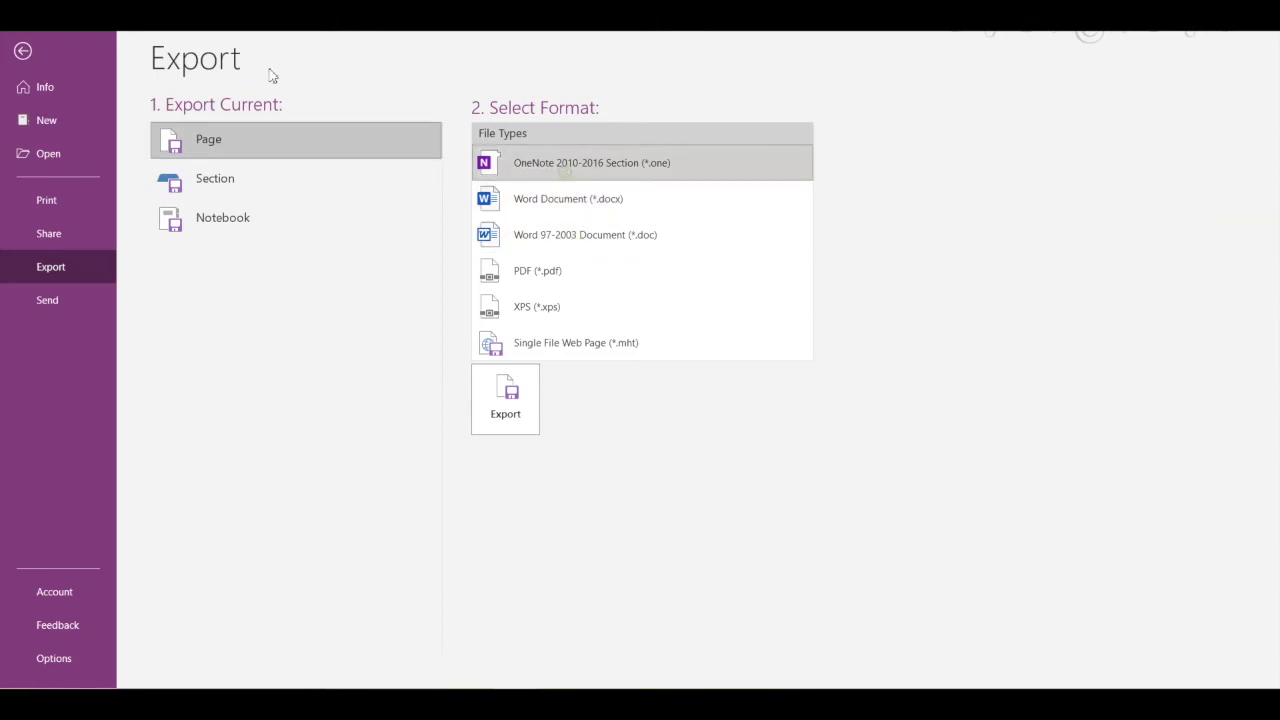
click(22, 50)
Export the Email Page section's Tag Notes page in OneNote 2010-2016 Section format as "Keyboard shortcuts in OneNote Tag Notes-Export Page".
click(358, 158)
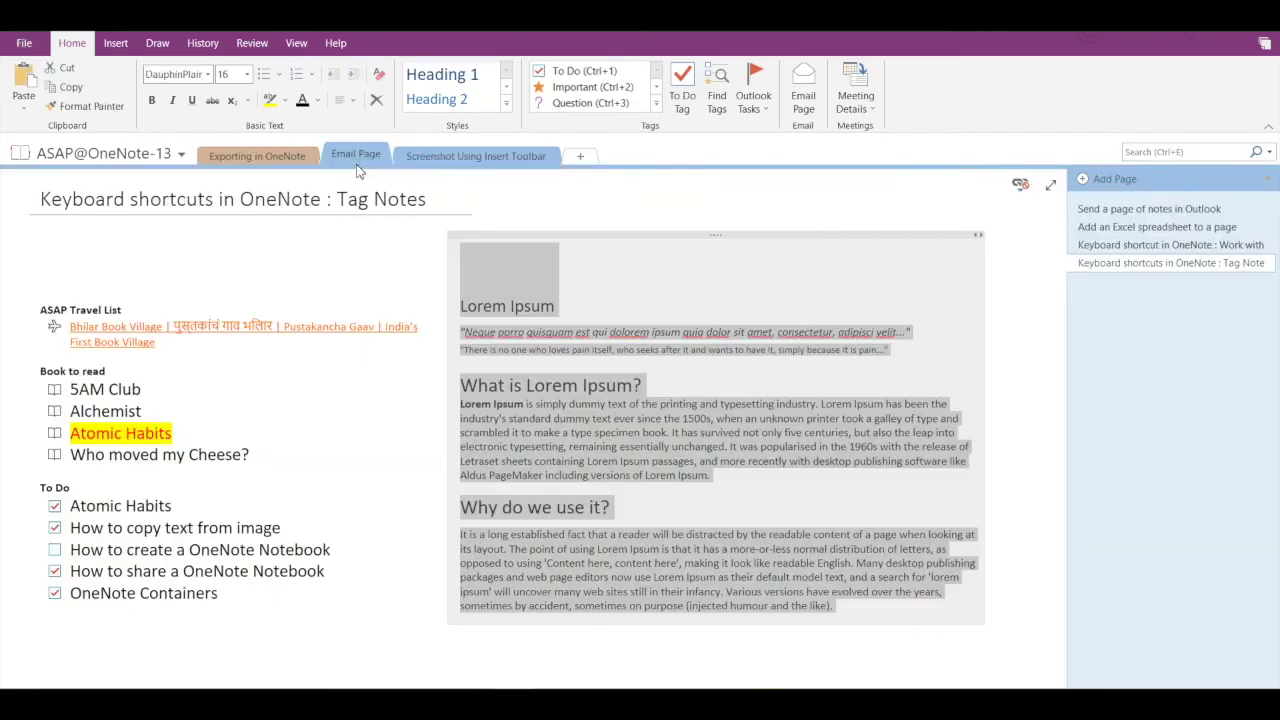
click(24, 43)
click(50, 266)
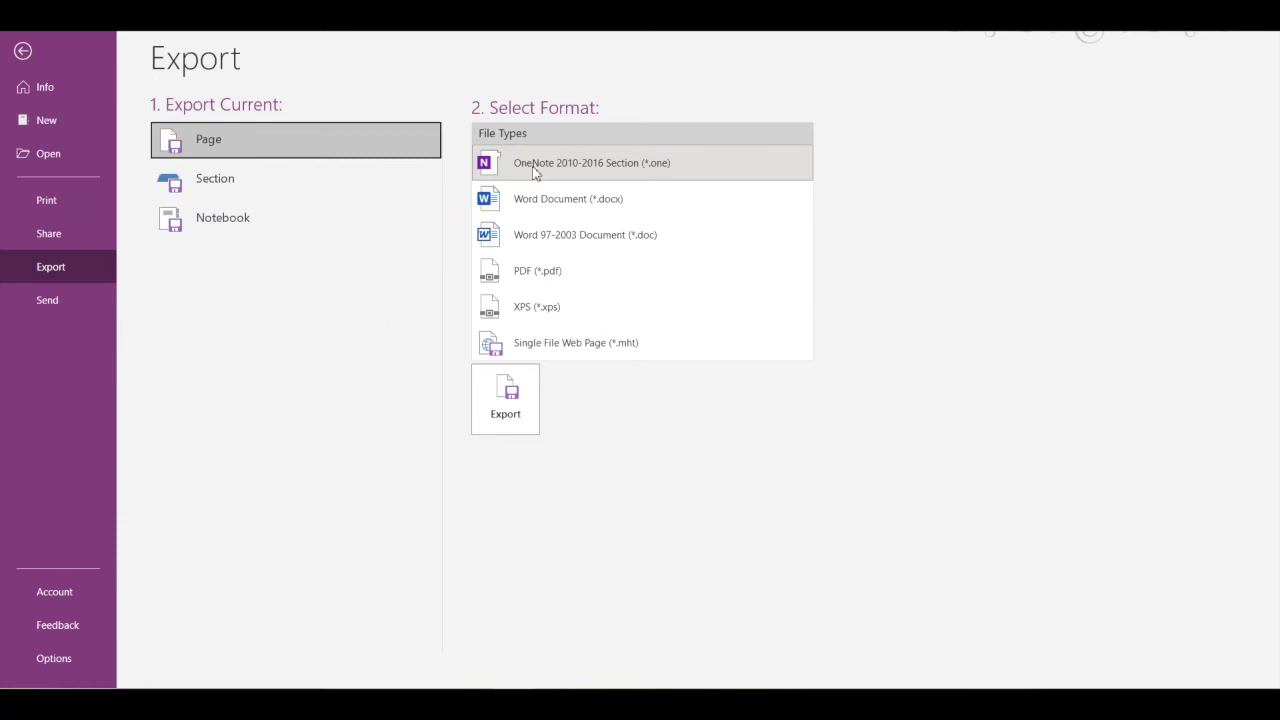
click(506, 395)
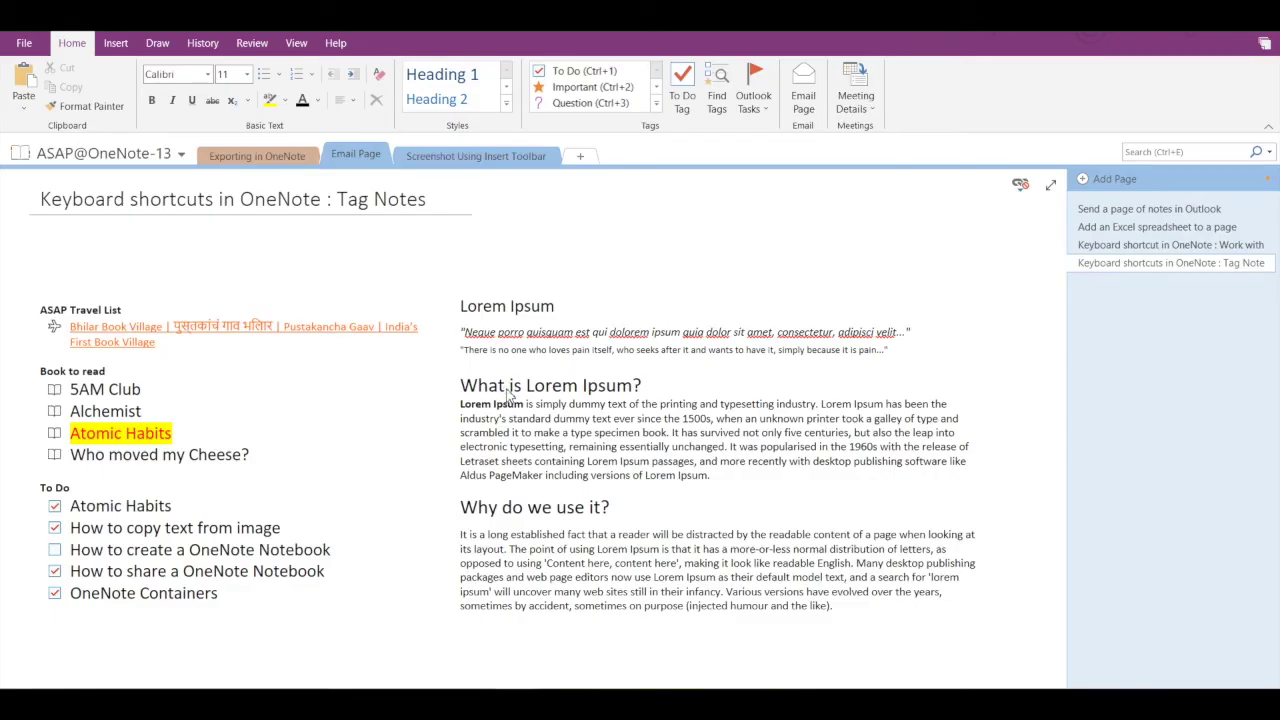
click(432, 420)
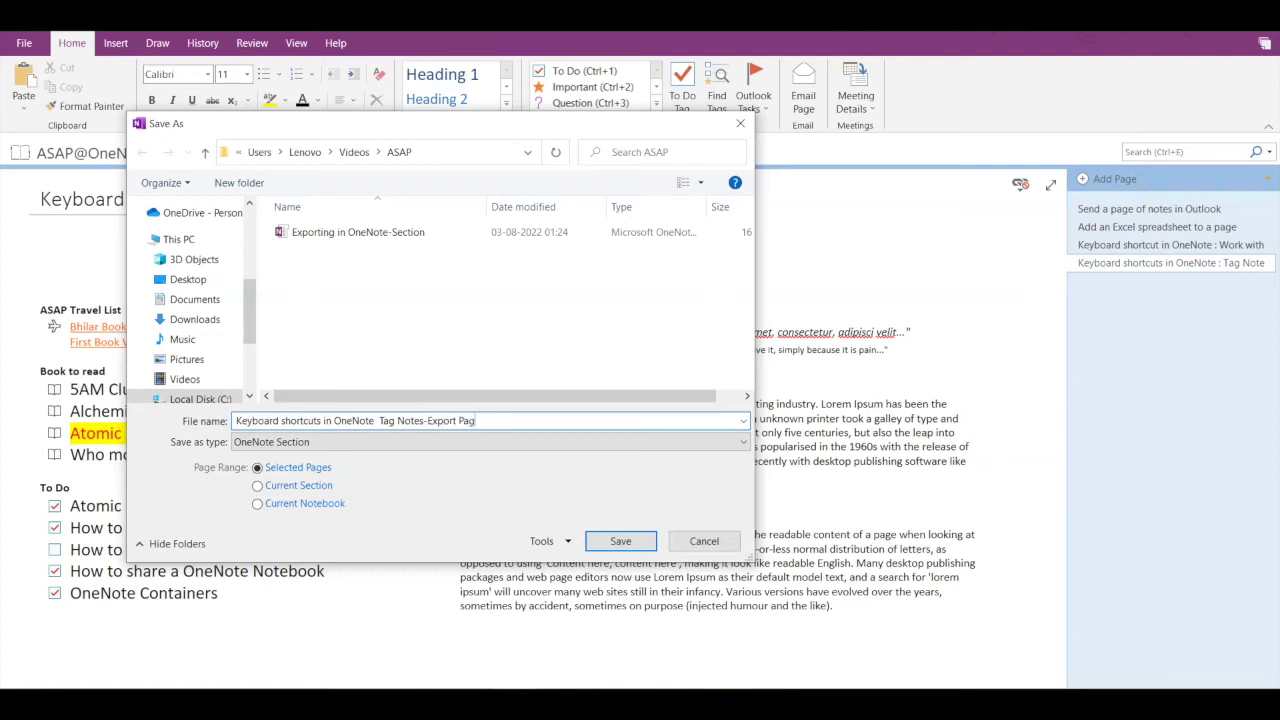
click(615, 545)
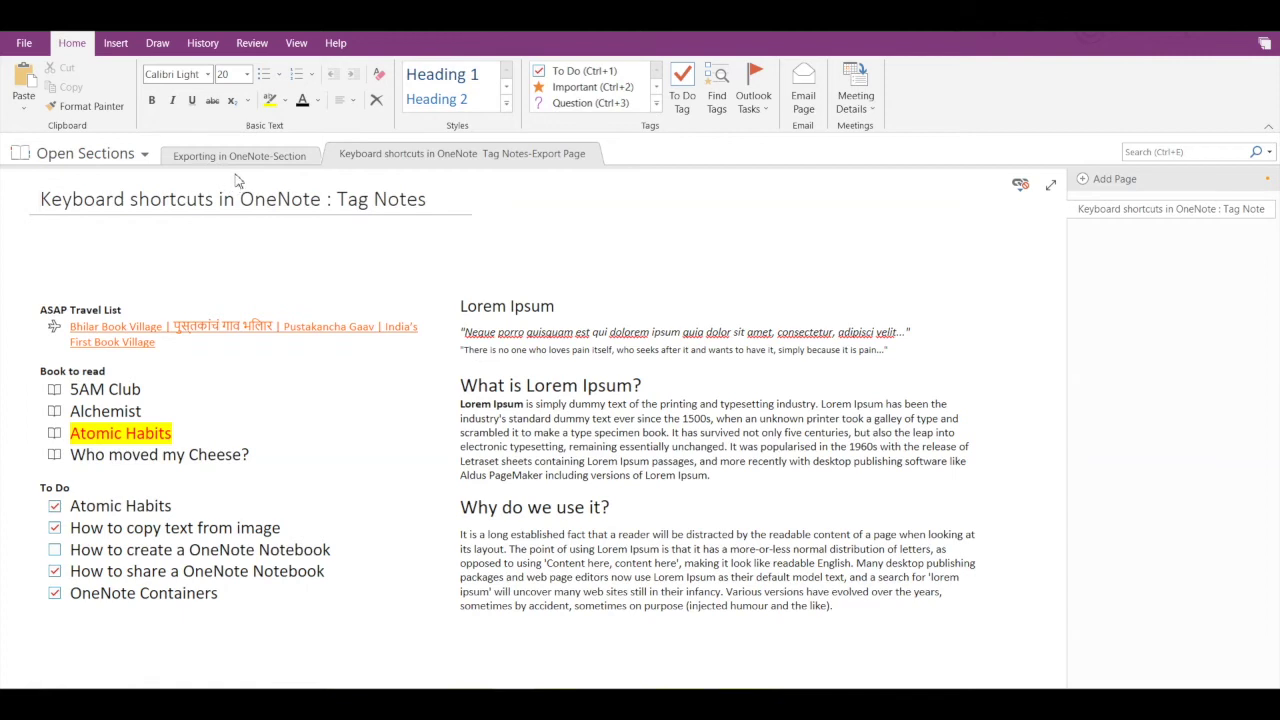
Return to the ASAP@OneNote-13 notebook, and switch to the ASAP@OneNote-12 notebook.
click(132, 156)
scroll(146, 400, down, 1)
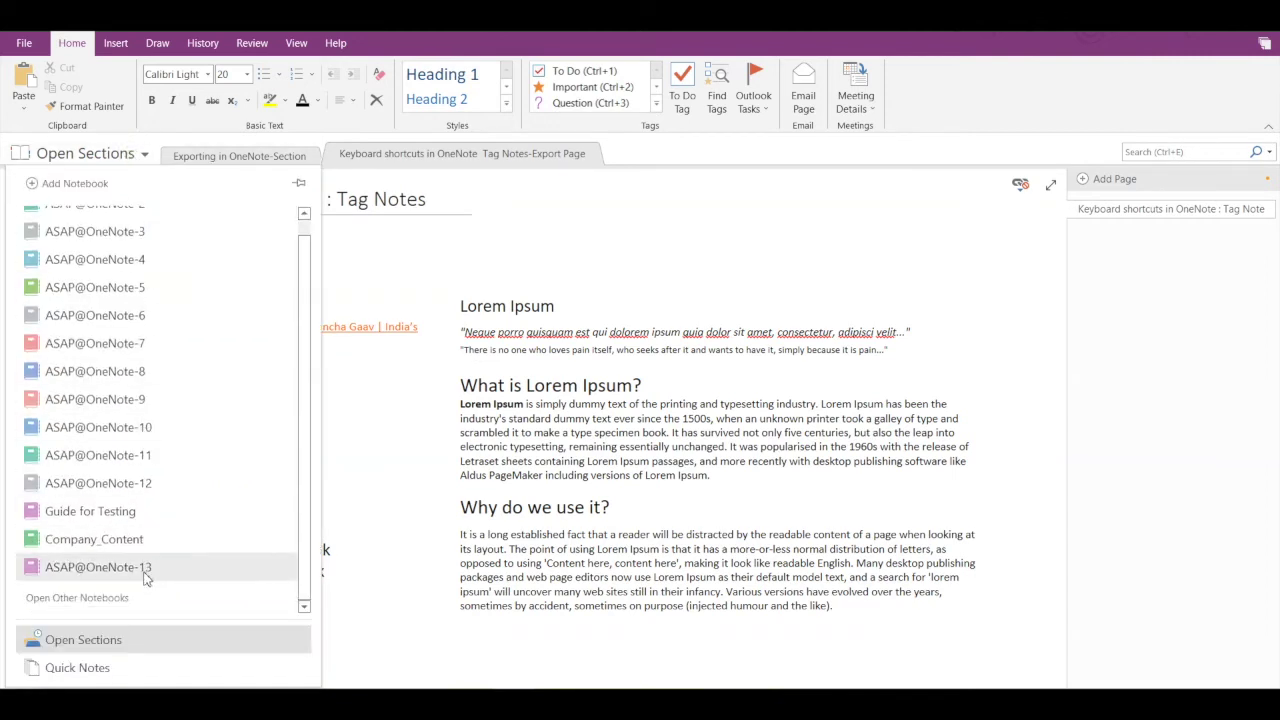
click(146, 568)
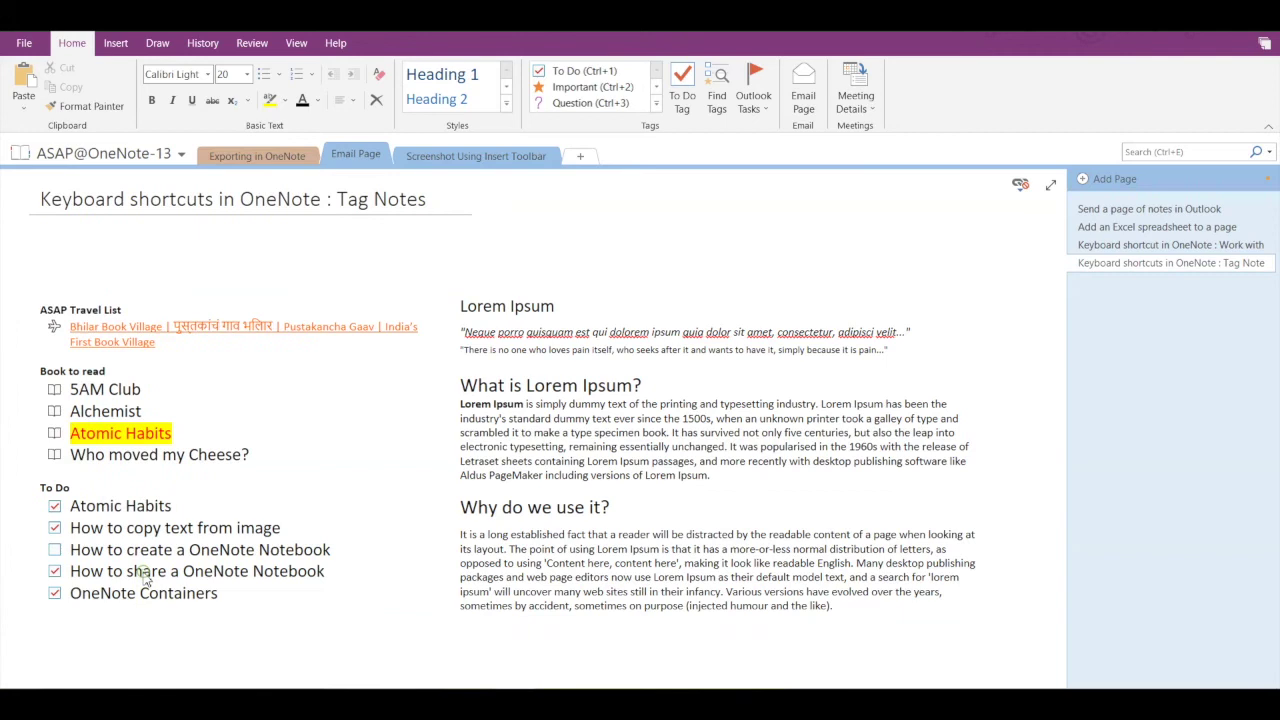
click(143, 158)
click(177, 500)
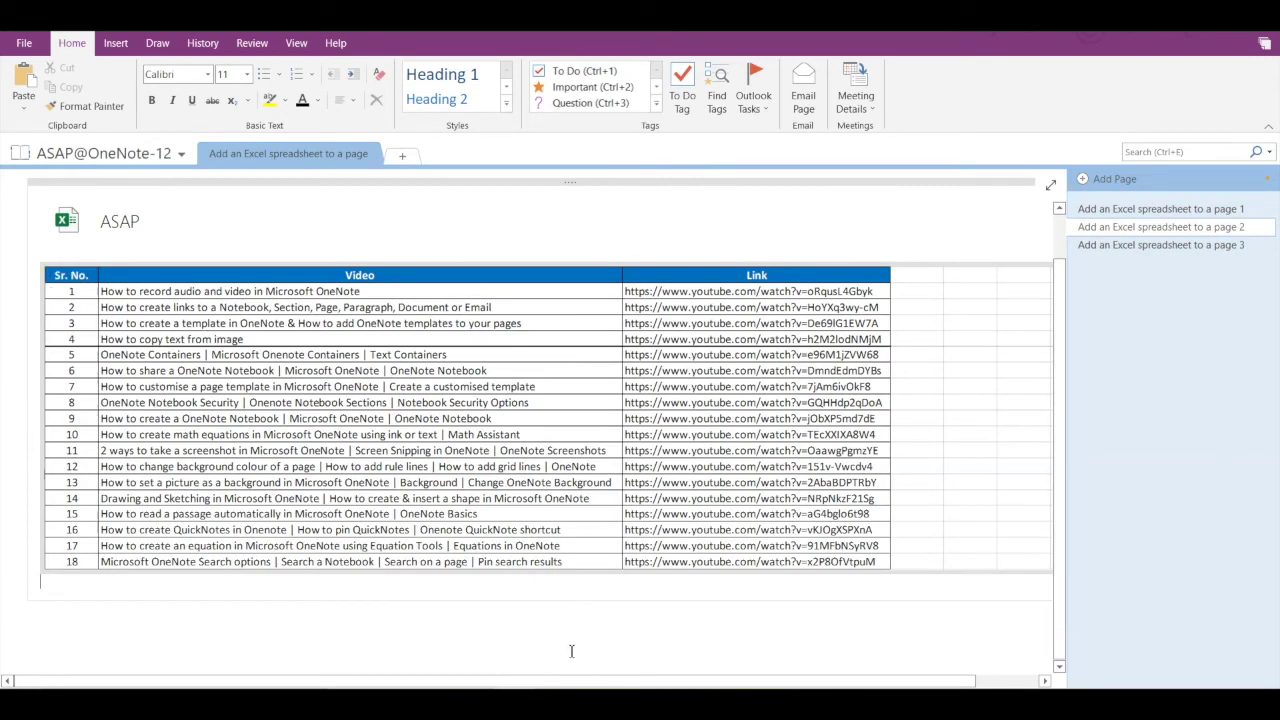
Open the exported ASAP@OneNote-13 package from the ASAP folder in File Explorer and unpack it as a notebook named "ASAP@OneNote-13-Exported Notebook".
key(alt+Tab)
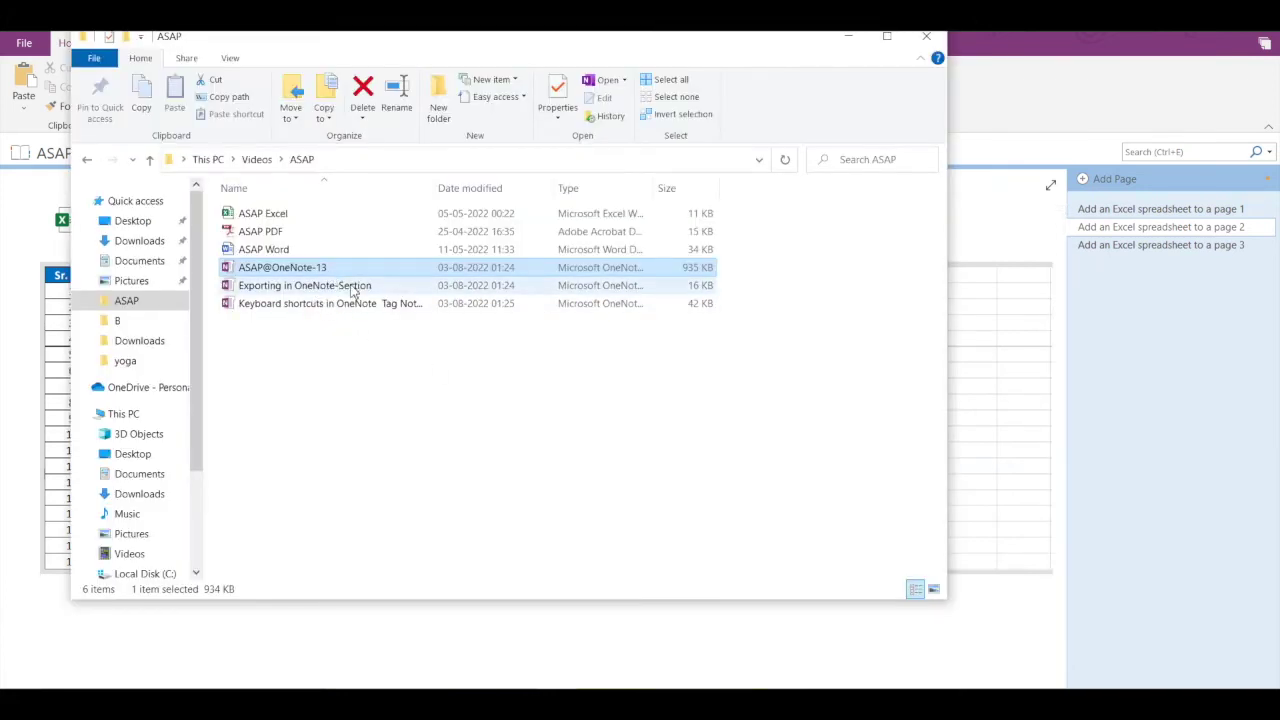
drag(433, 188, 550, 190)
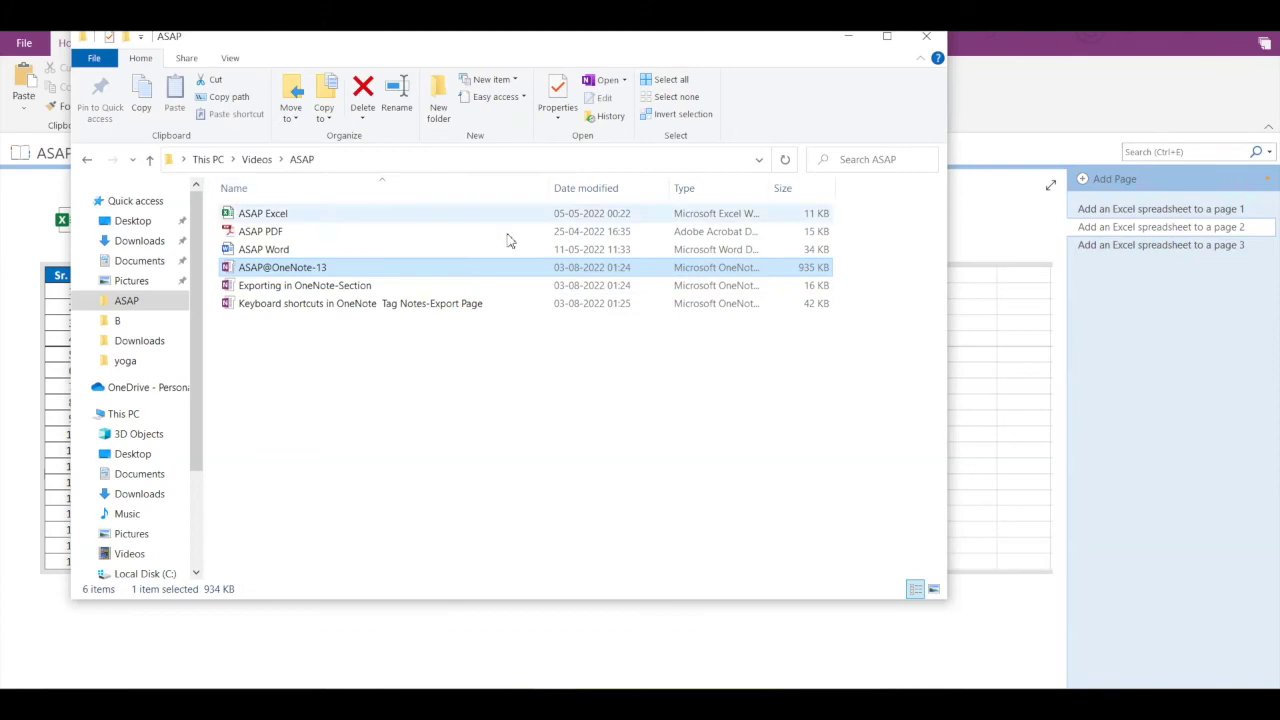
double_click(333, 268)
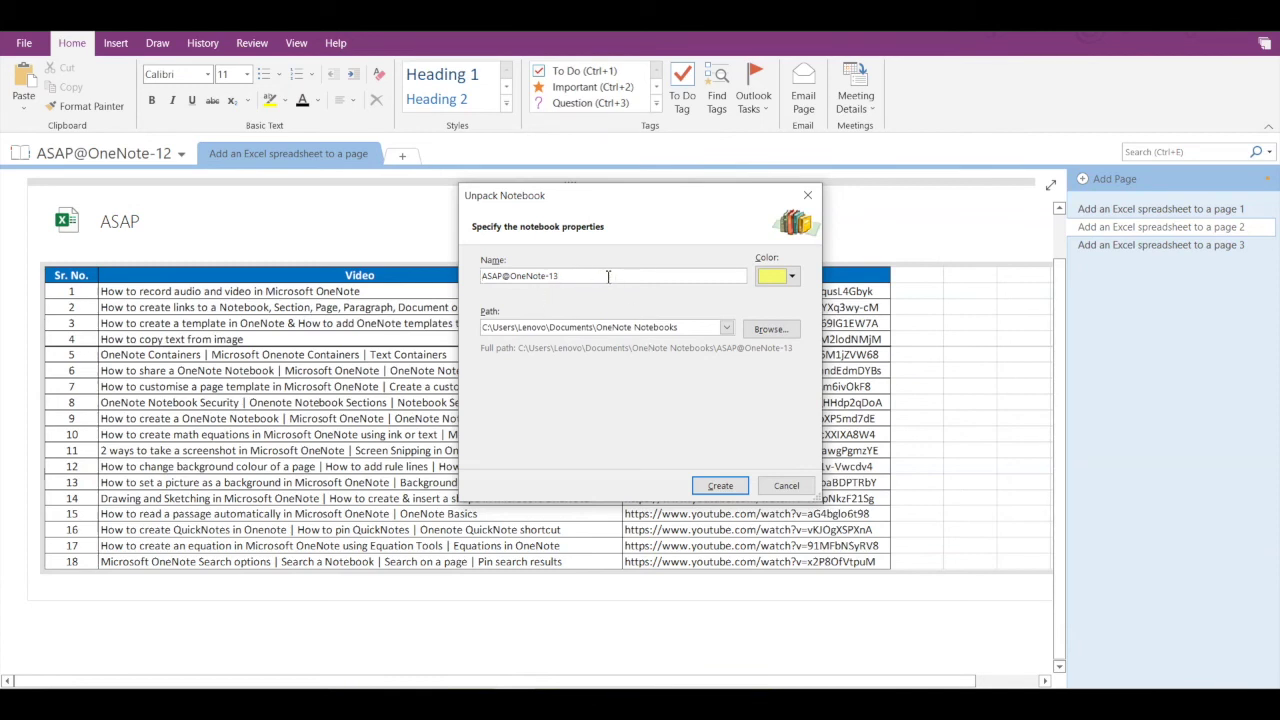
text(-Exported N)
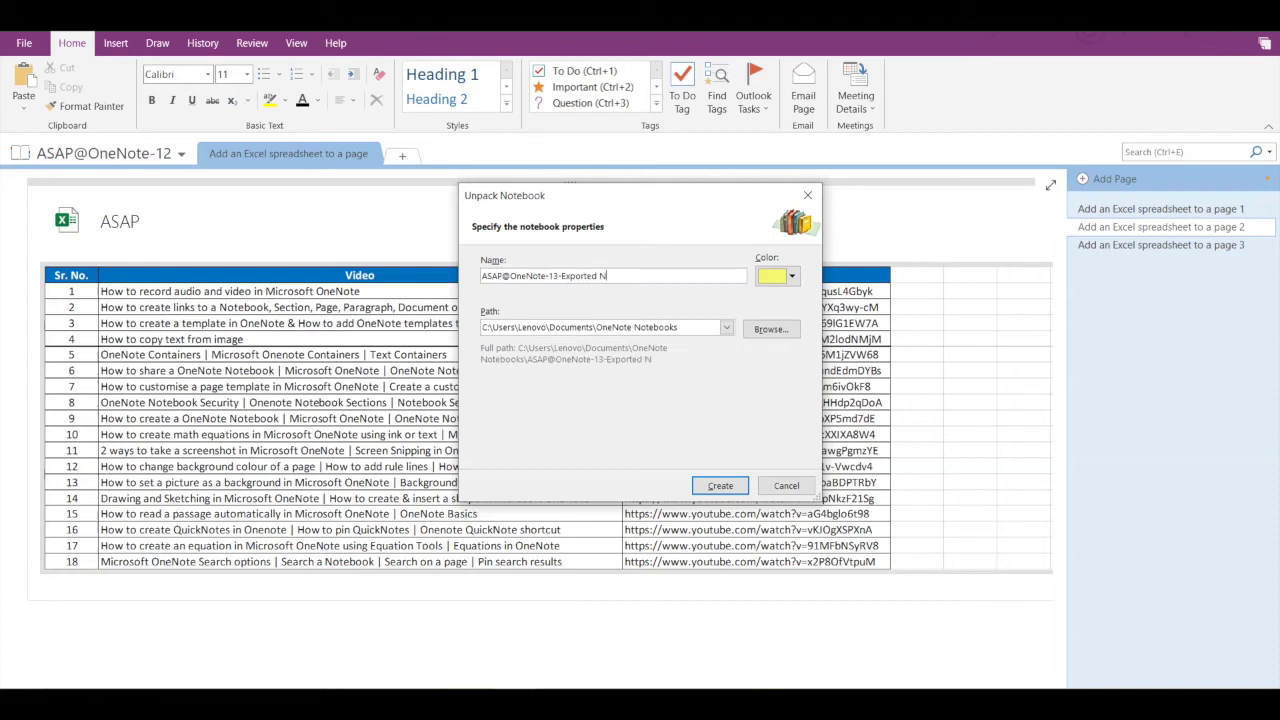
text(otebook)
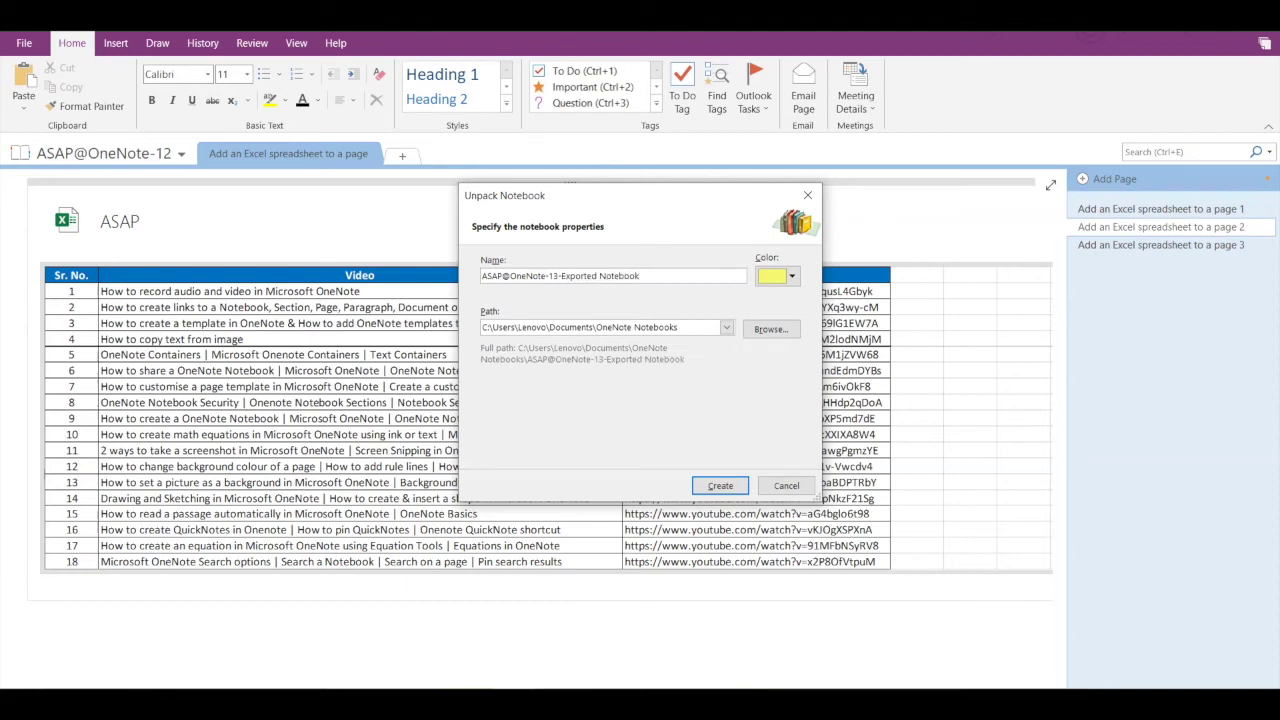
click(725, 487)
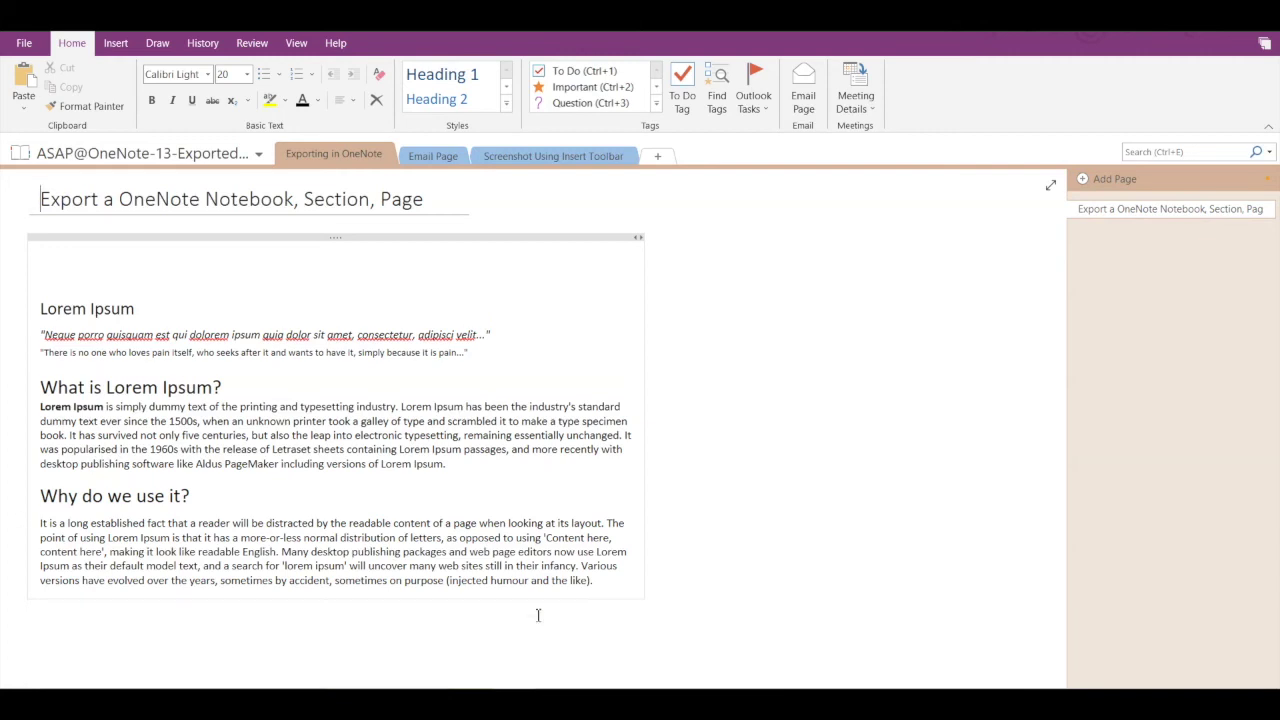
Open the exported files Exporting in OneNote-Section and "Keyboard shortcuts in OneNote Tag Notes-Export Page" from the ASAP folder in OneNote.
key(alt+Tab)
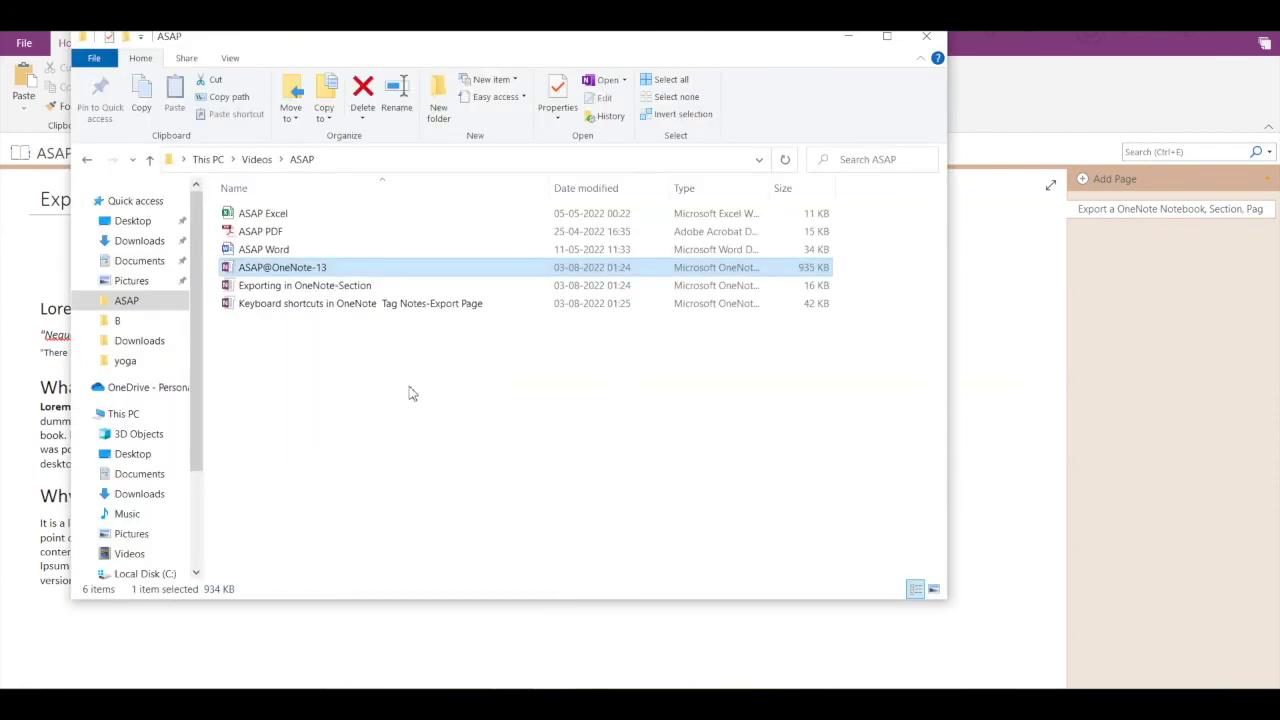
double_click(343, 287)
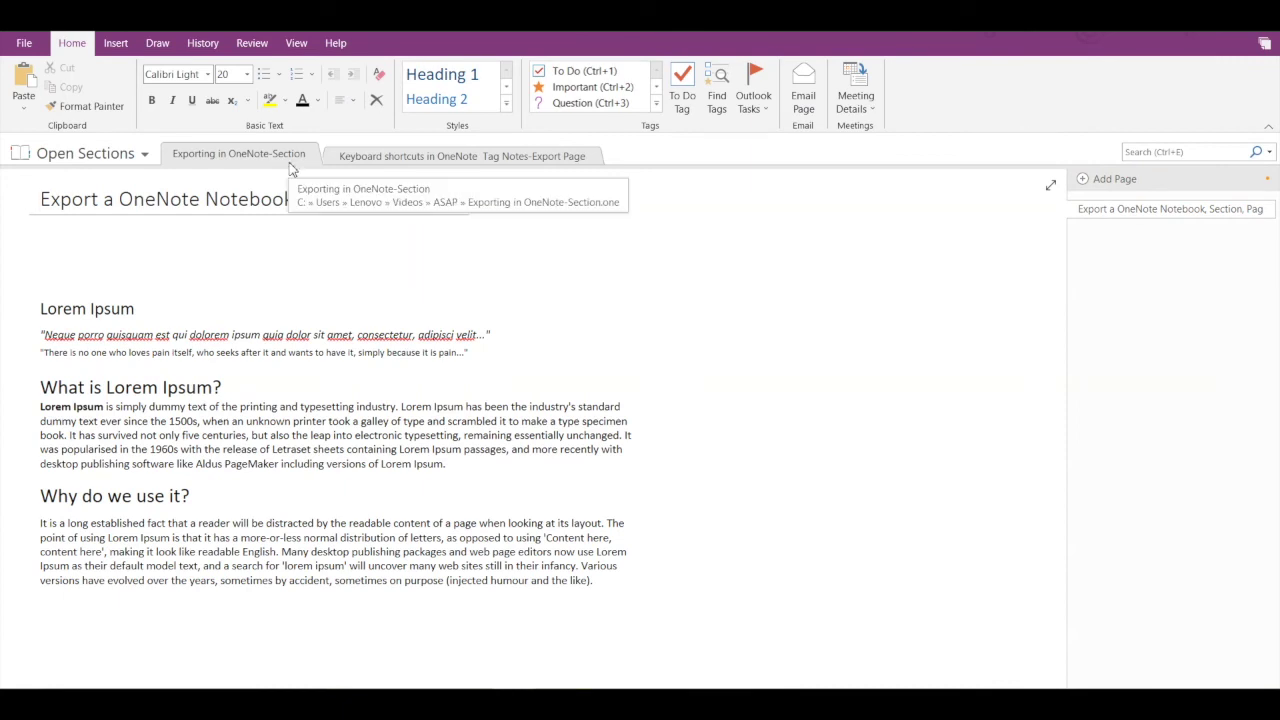
key(alt+Tab)
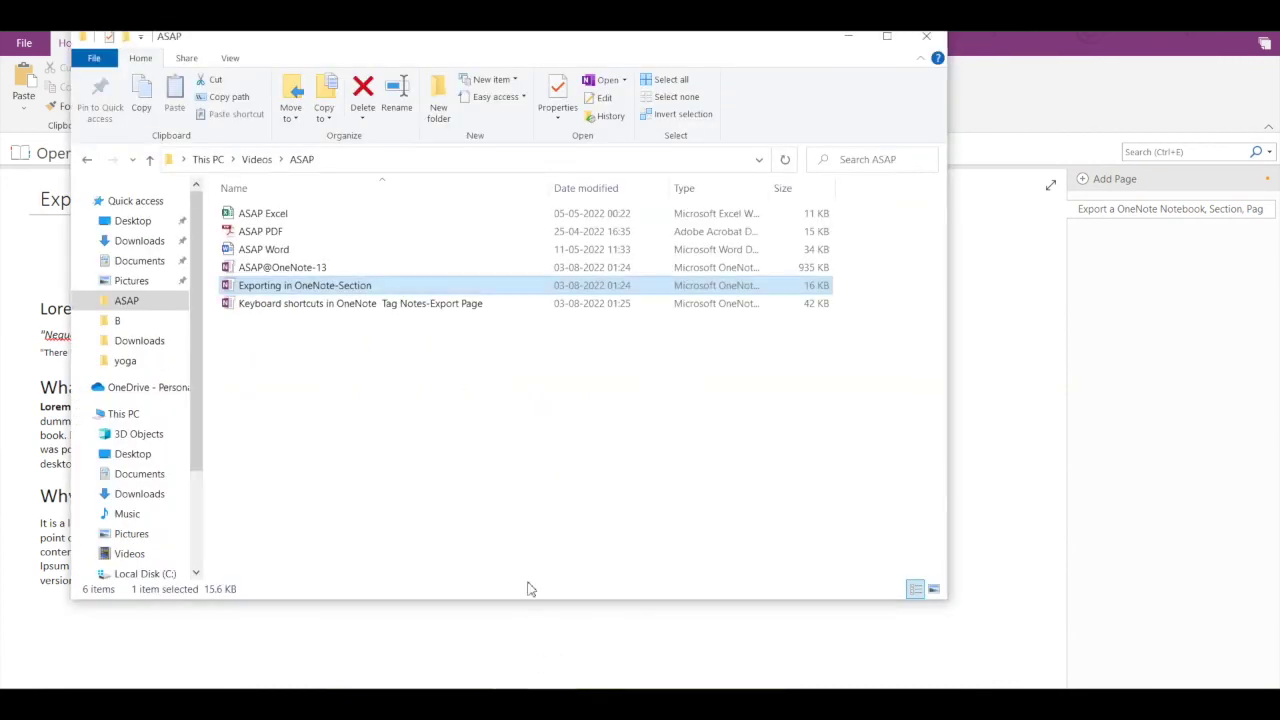
double_click(435, 303)
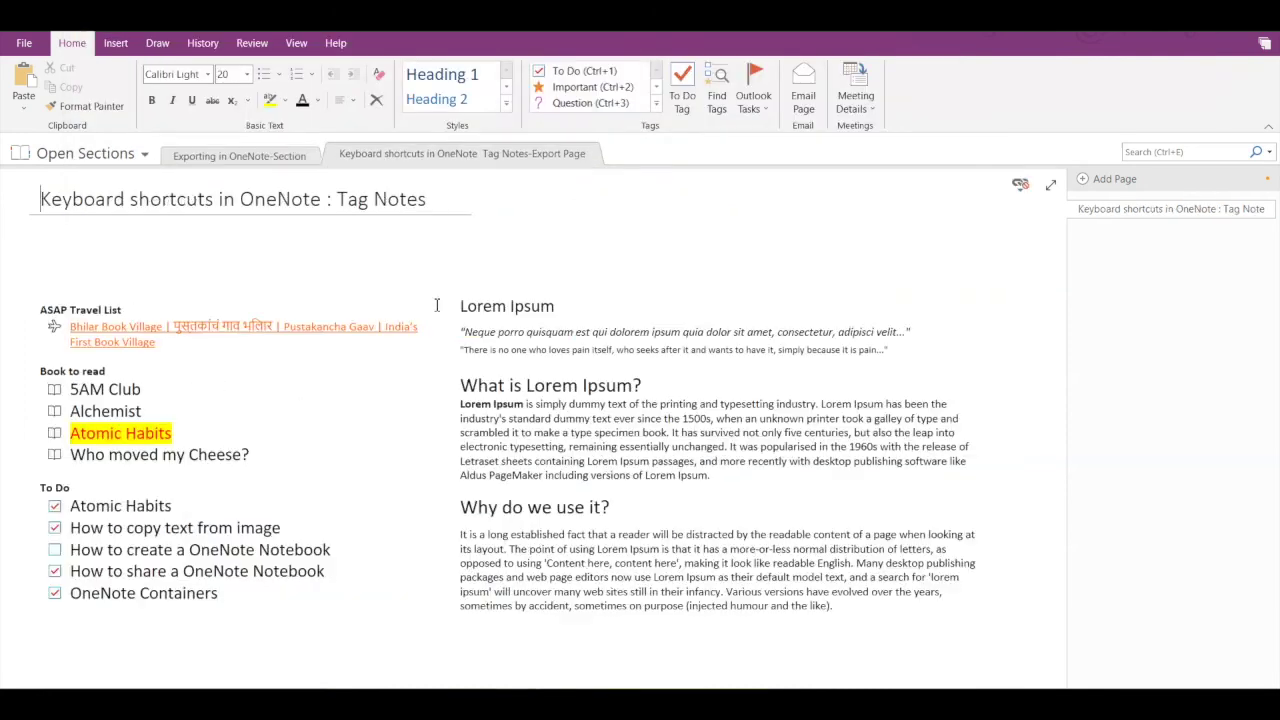